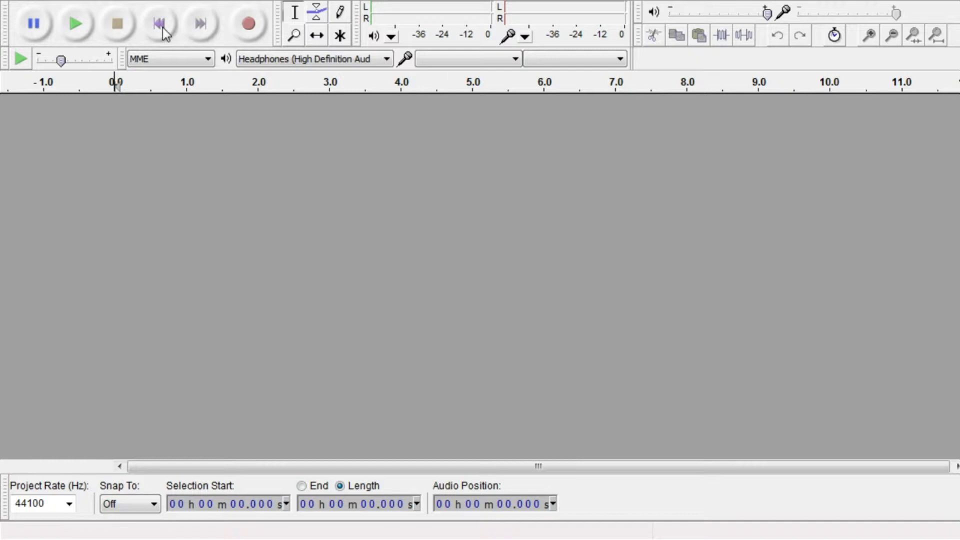
- Open the Skorge song file from the Desktop folder
click(34, 3)
mouse_move(20, 5)
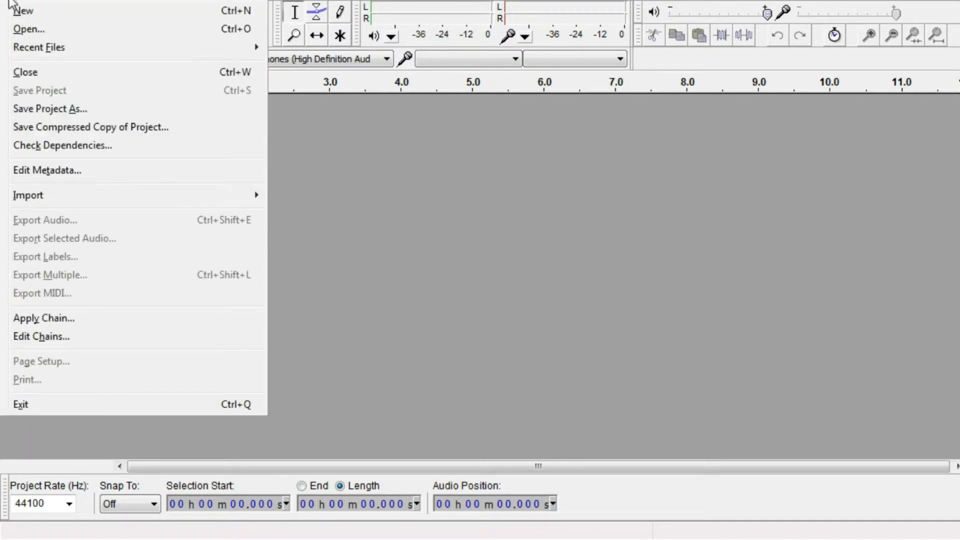
click(31, 28)
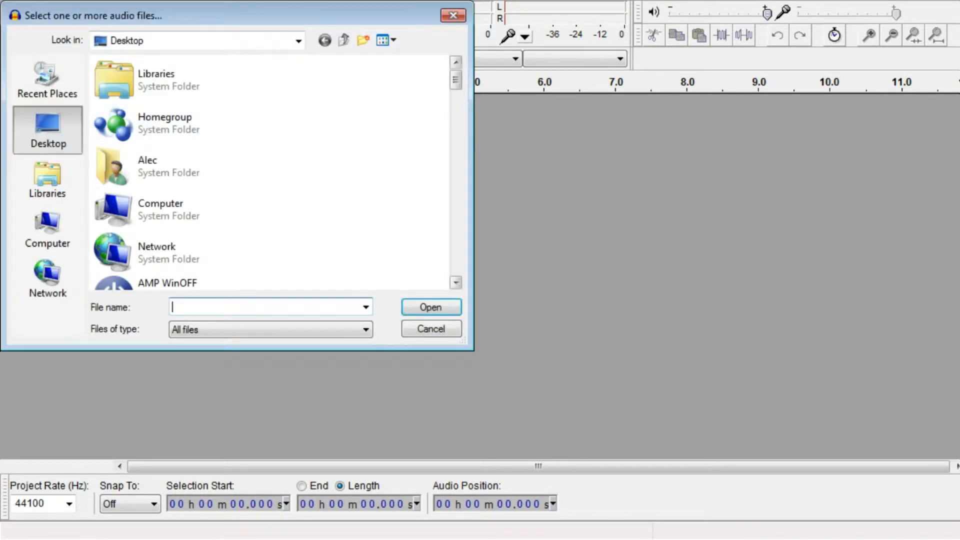
drag(456, 80, 456, 231)
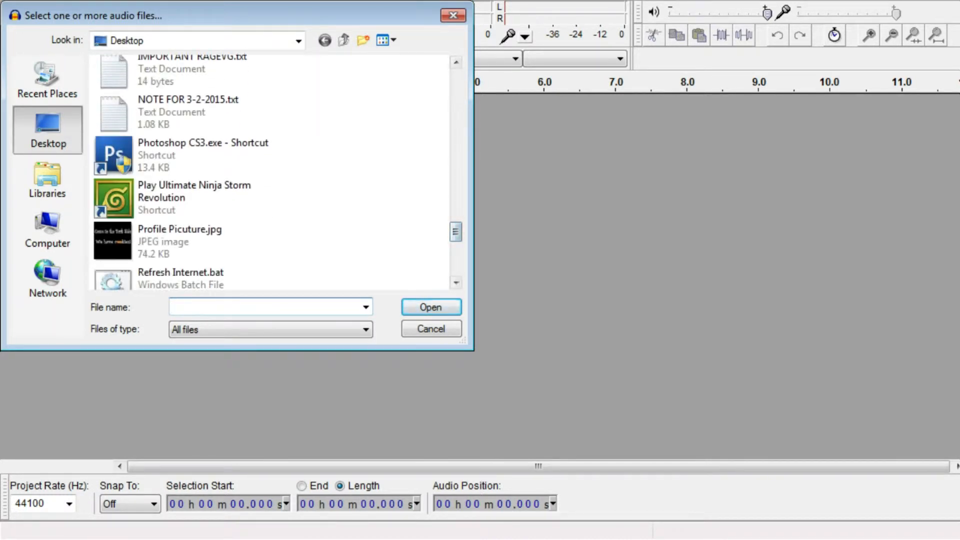
scroll(456, 283, down, 5)
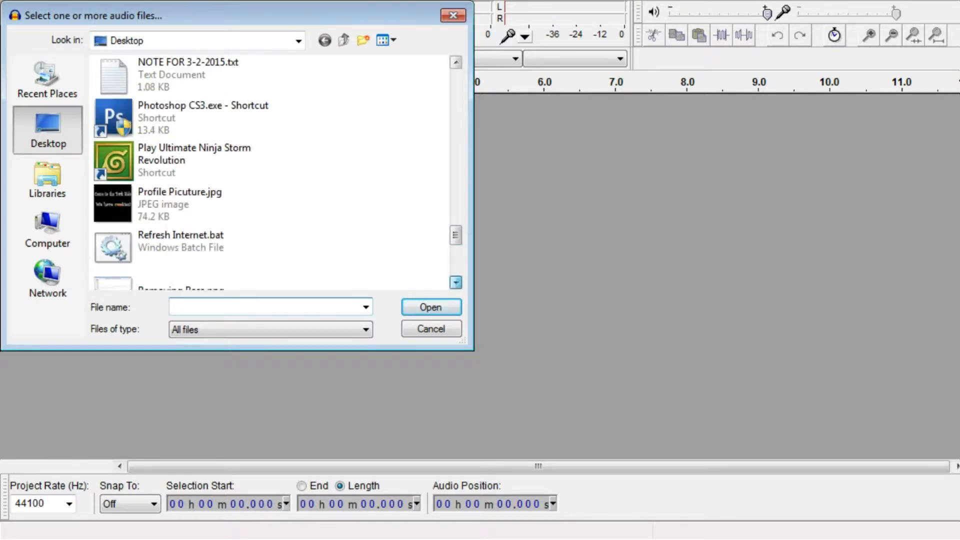
scroll(244, 150, down, 2)
double_click(244, 146)
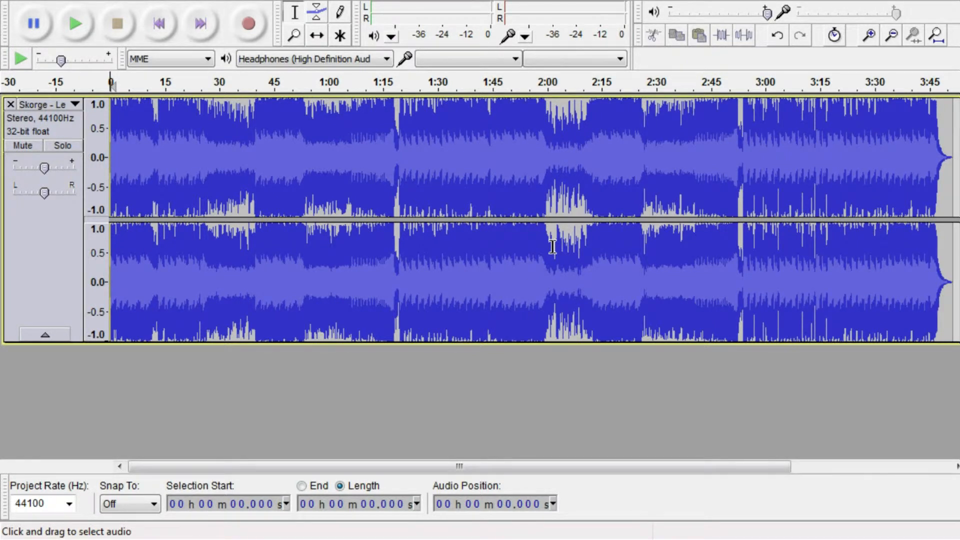
- Duplicate the entire song onto a second stereo track and select the whole original upper track
click(28, 275)
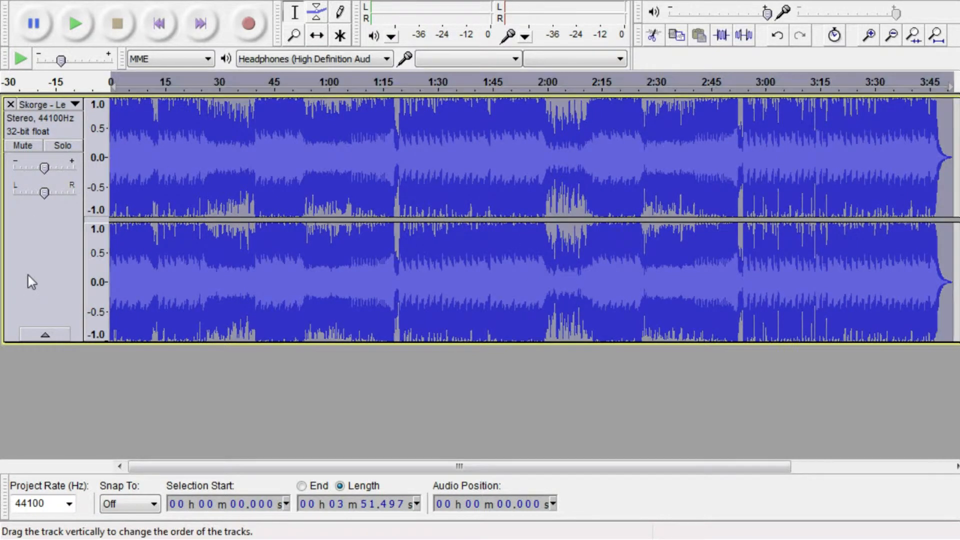
click(263, 1)
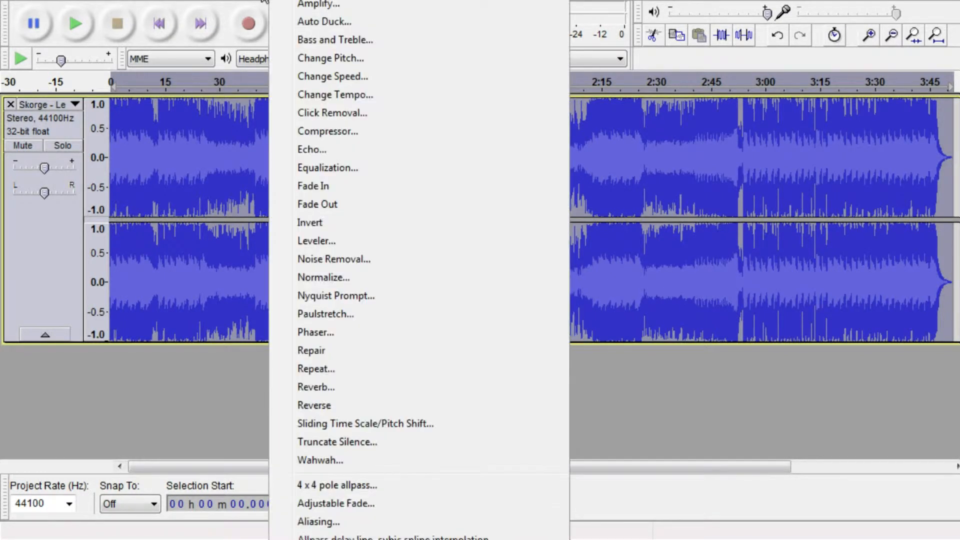
mouse_move(228, 1)
click(35, 239)
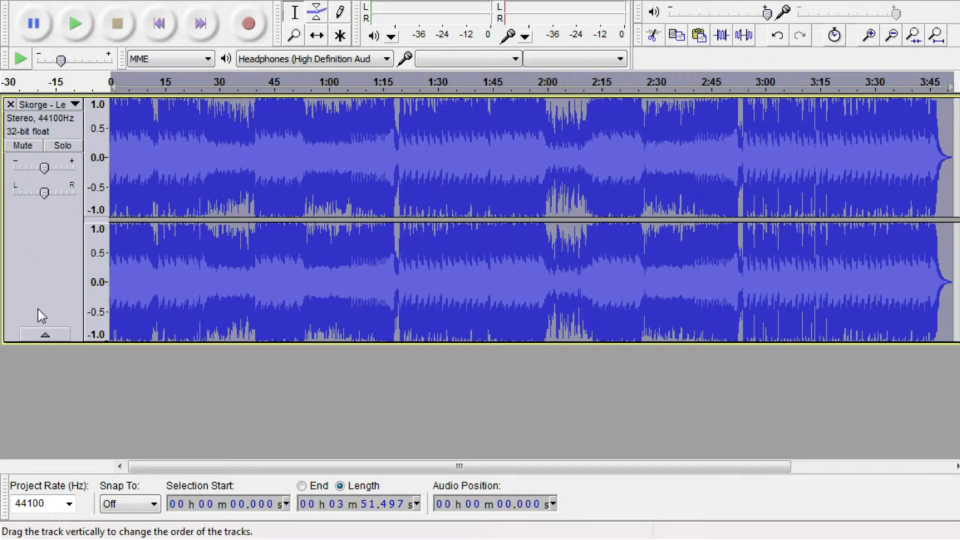
click(40, 350)
key(ctrl+d)
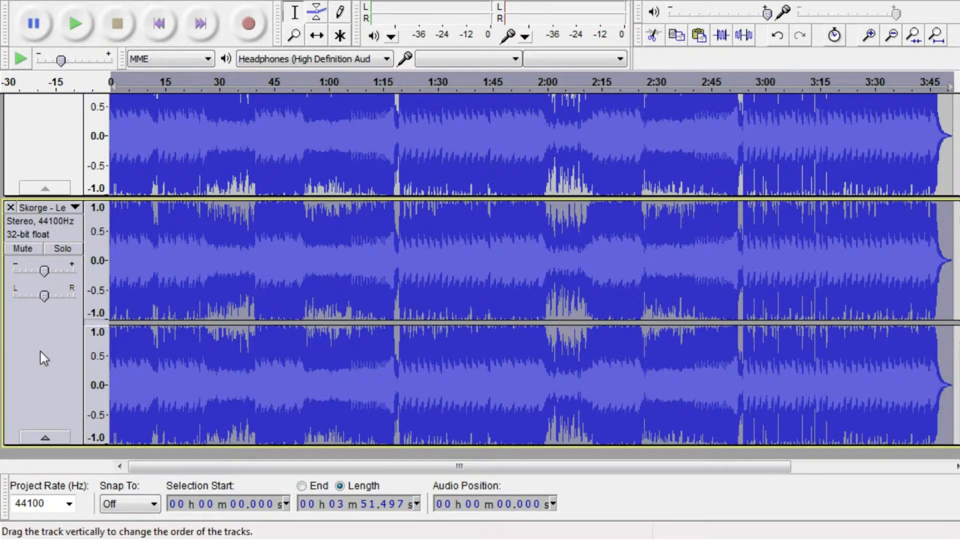
scroll(41, 352, up, 3)
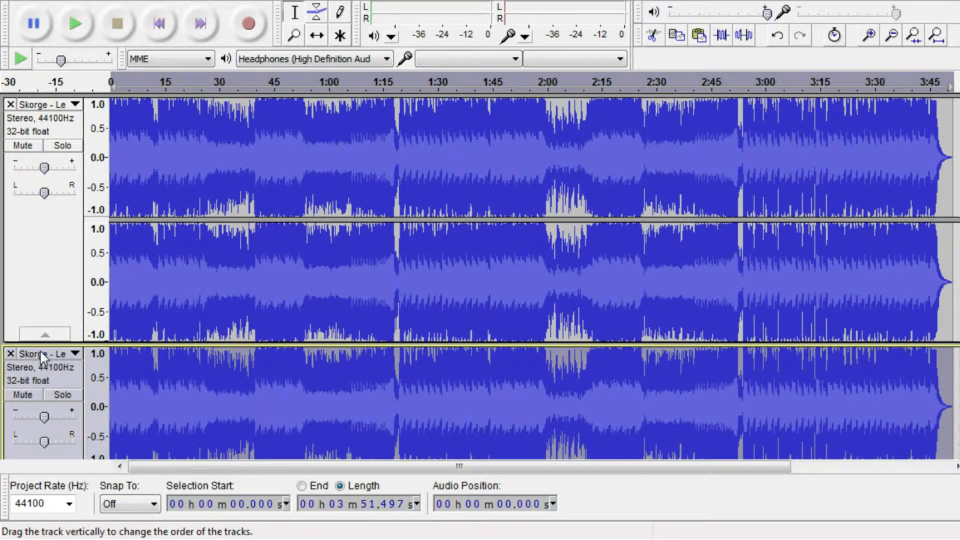
click(243, 3)
click(278, 0)
click(55, 267)
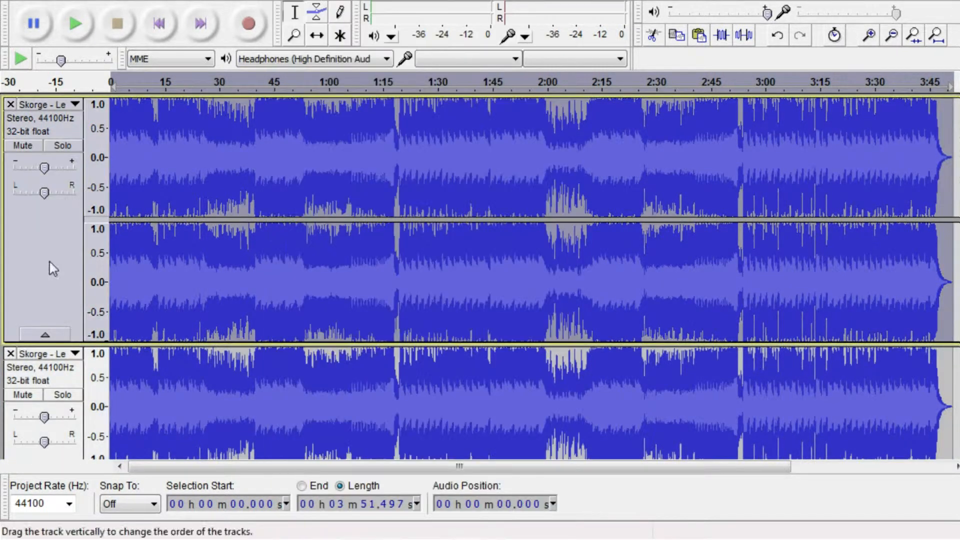
click(277, 1)
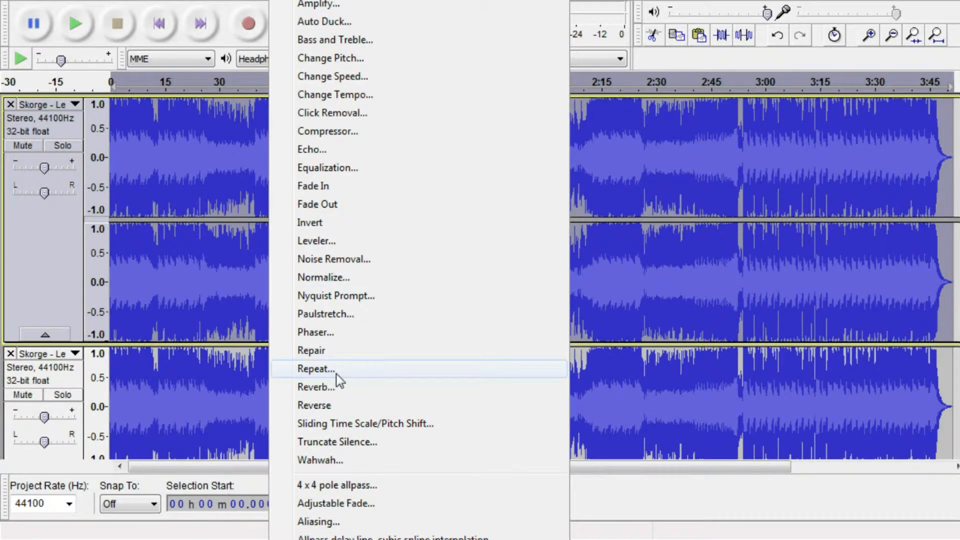
click(314, 191)
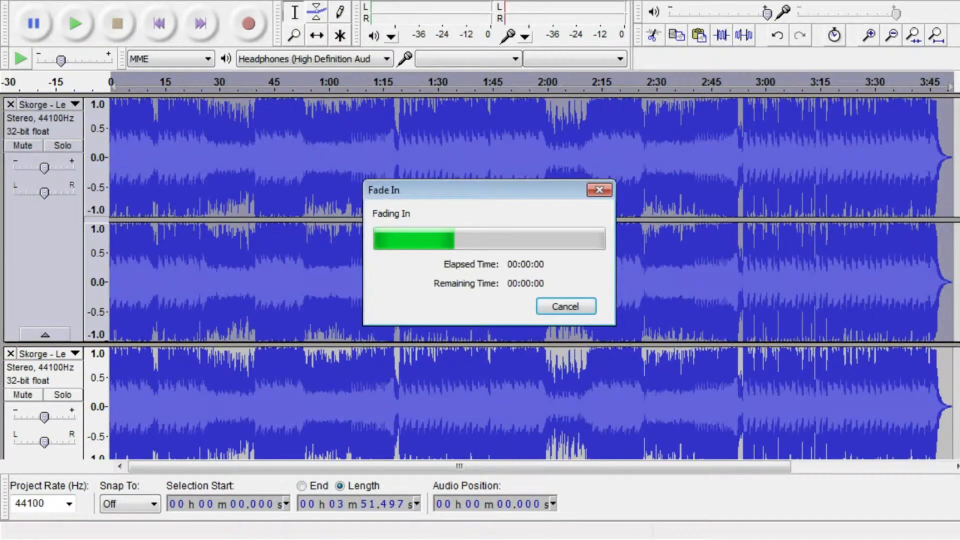
key(ctrl+z)
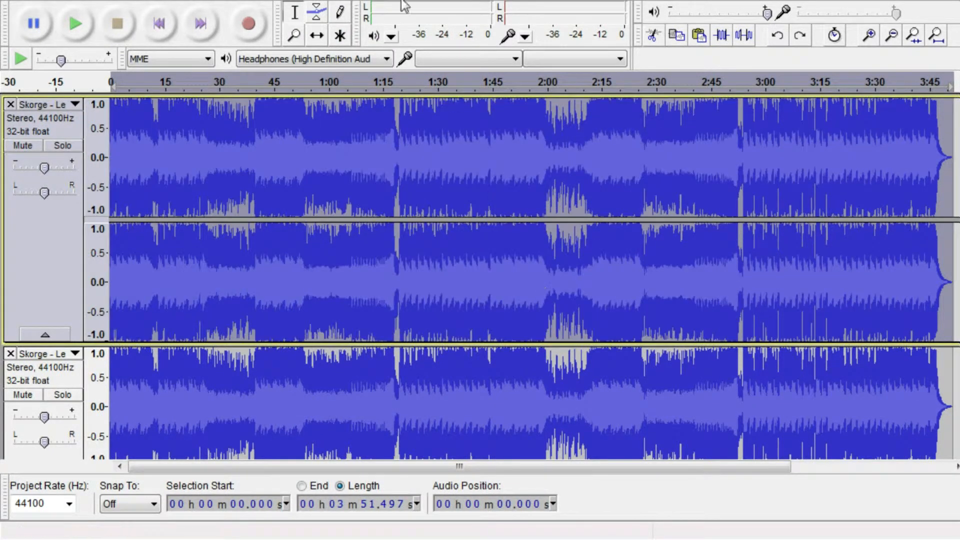
- Apply the Equalization effect with the Bass Reduce curve to the upper track
click(276, 1)
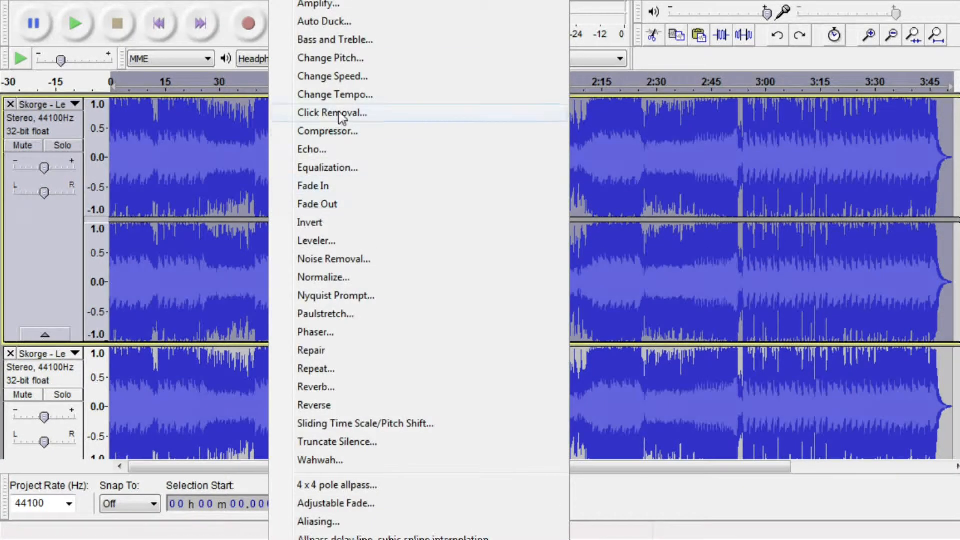
click(320, 169)
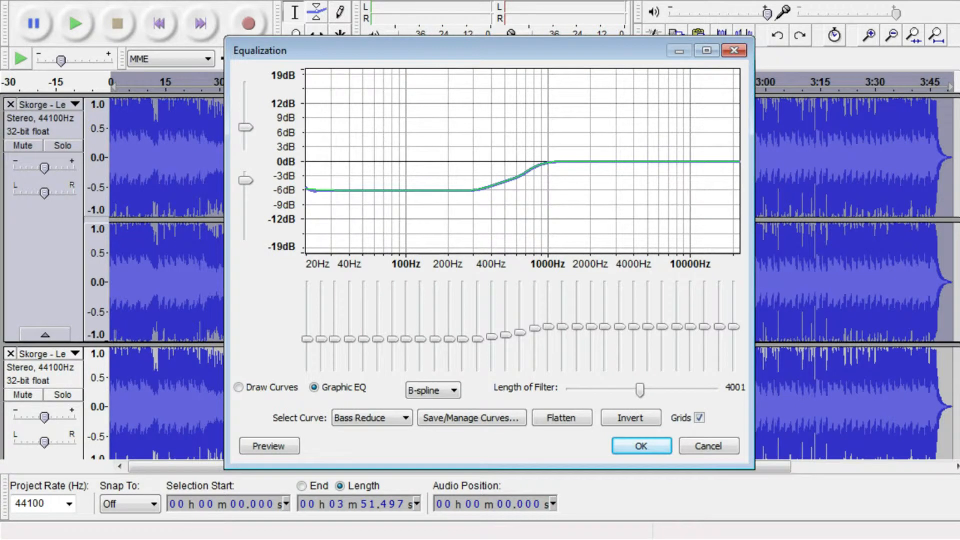
click(642, 445)
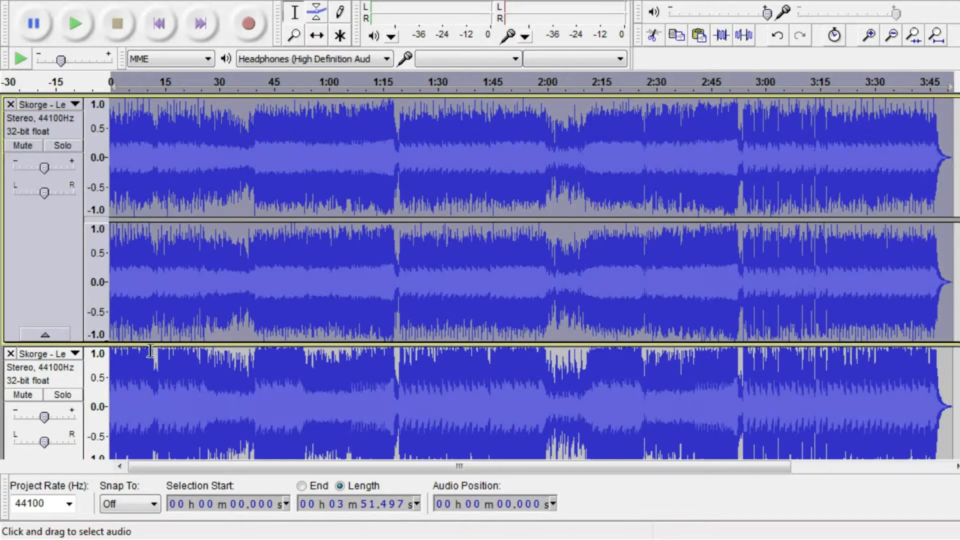
- Solo the equalized upper track, play its first seconds, stop playback and turn solo off again
click(70, 146)
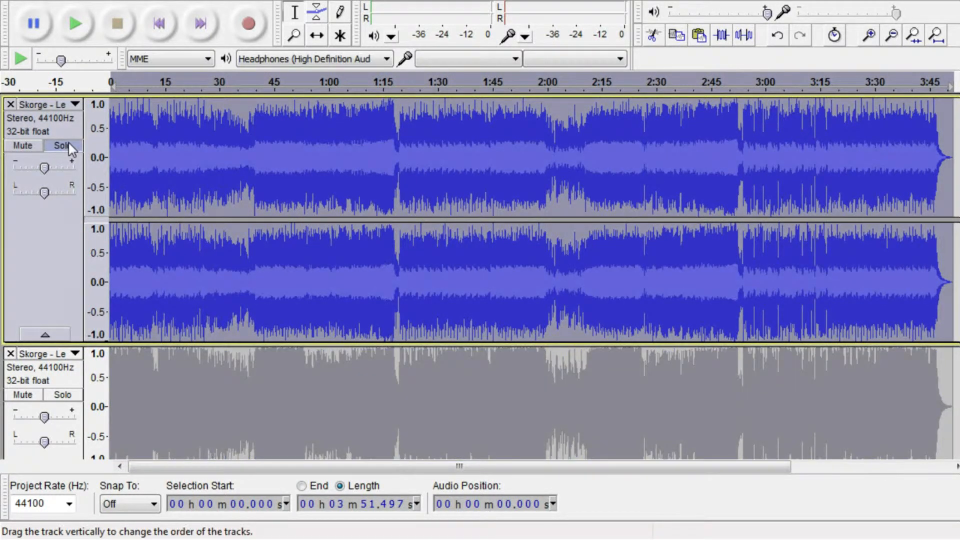
click(75, 31)
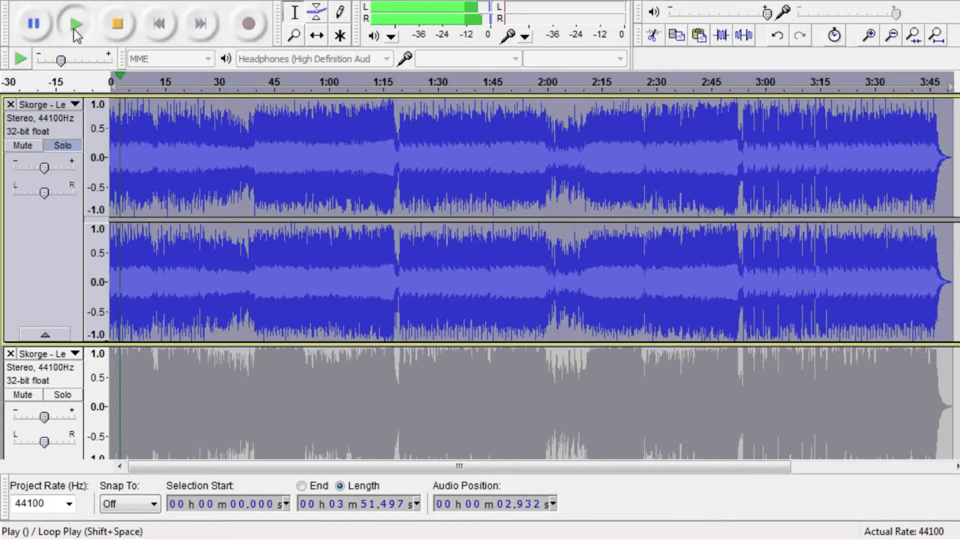
click(117, 23)
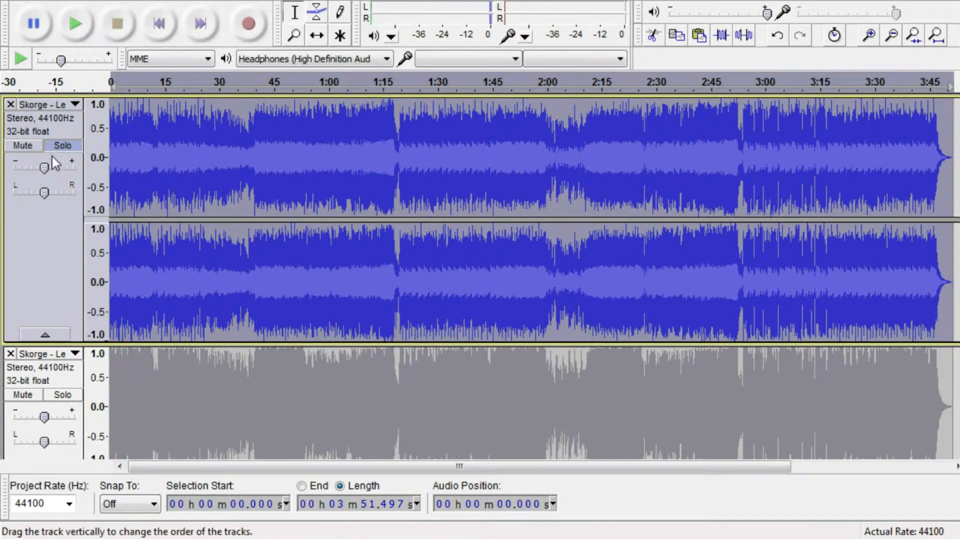
click(62, 145)
- Mute the upper track, listen briefly to the unprocessed duplicate for comparison, and unmute the upper track
click(23, 145)
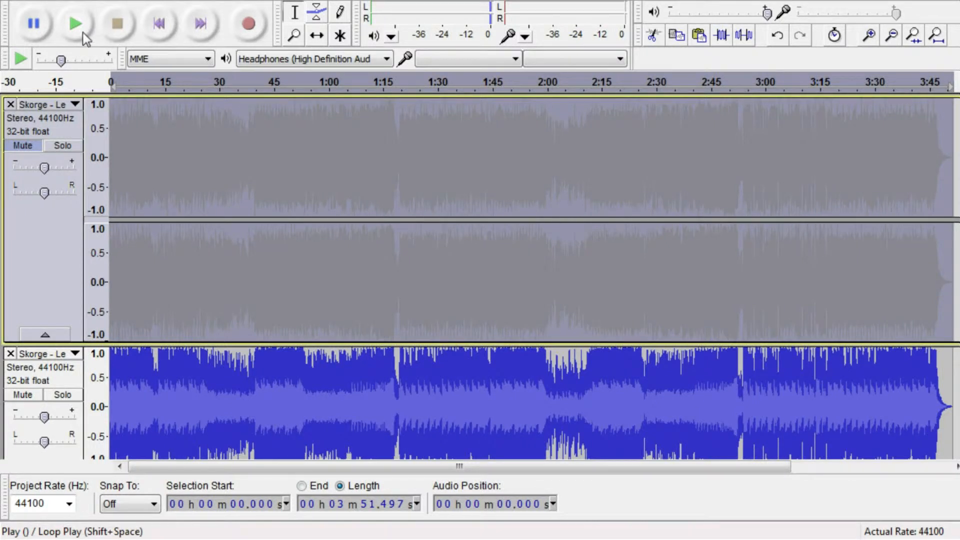
click(83, 34)
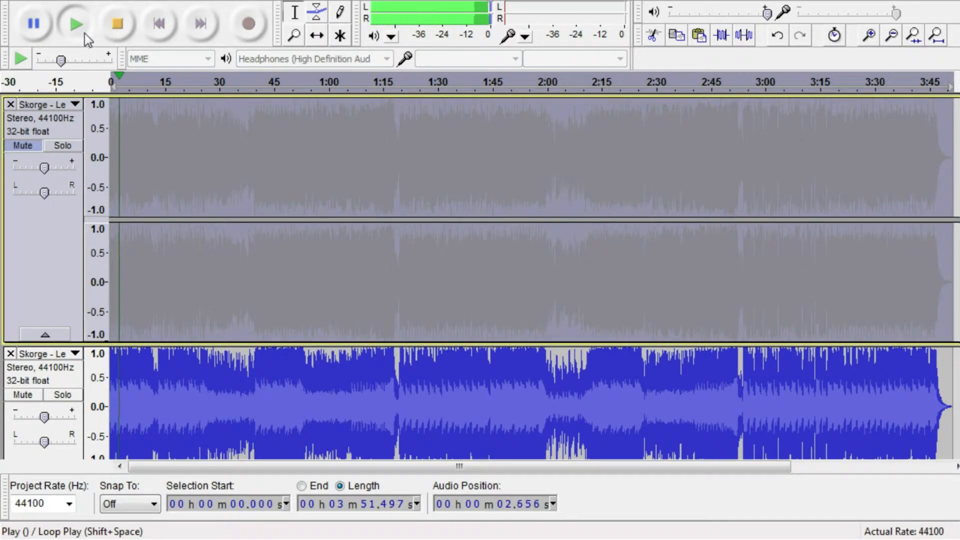
click(122, 31)
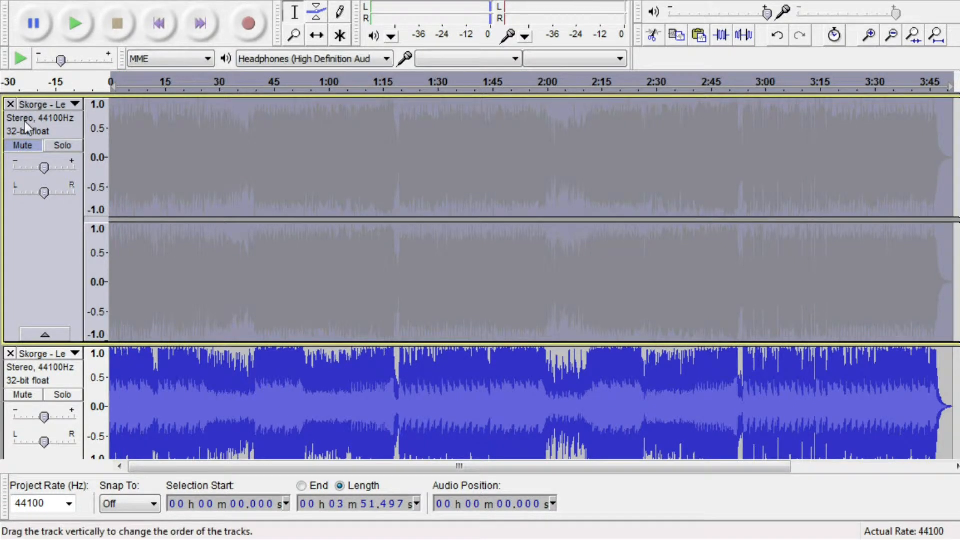
click(22, 145)
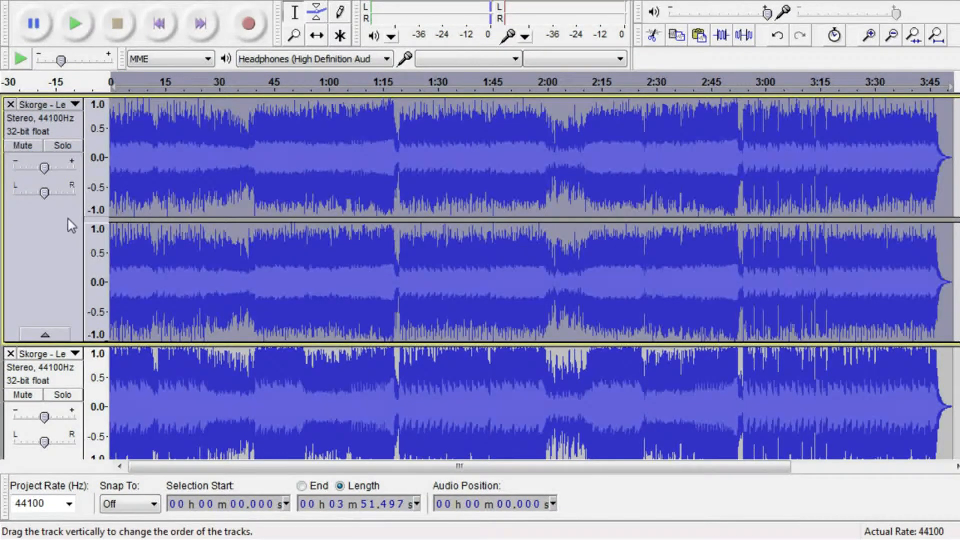
- Normalize the upper track to a maximum amplitude of -5 dB
click(274, 1)
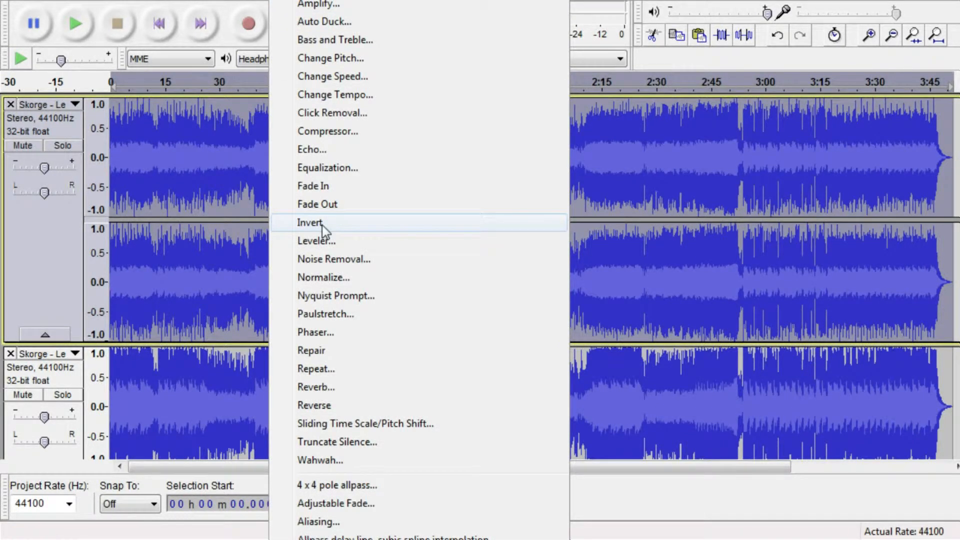
click(323, 277)
drag(570, 244, 544, 245)
text(-5)
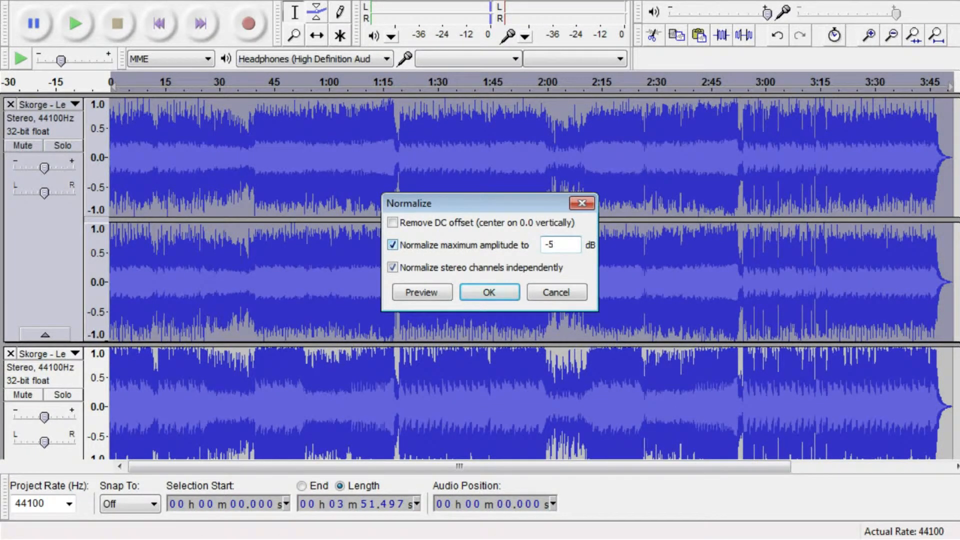
key(Return)
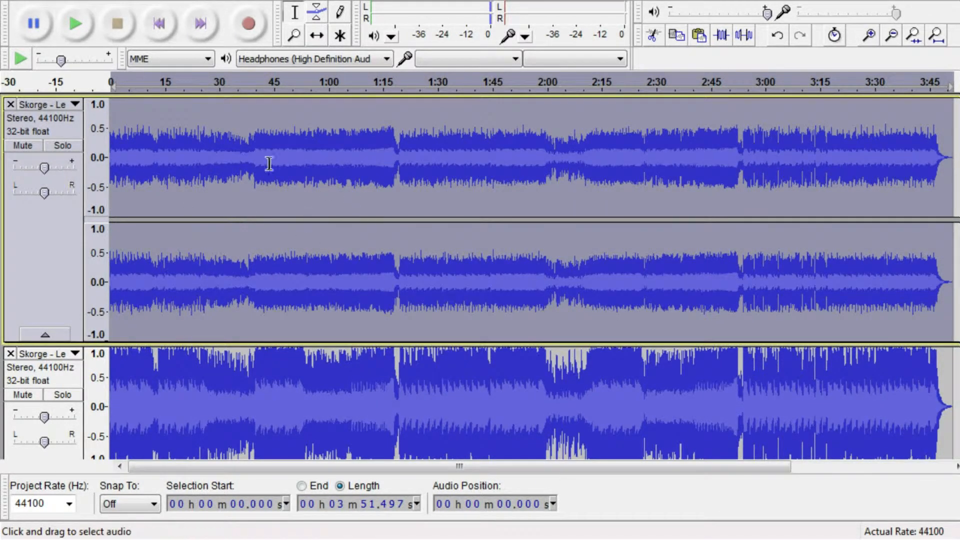
- Listen briefly to the normalized upper track on its own with solo, then stop and unsolo it
click(50, 145)
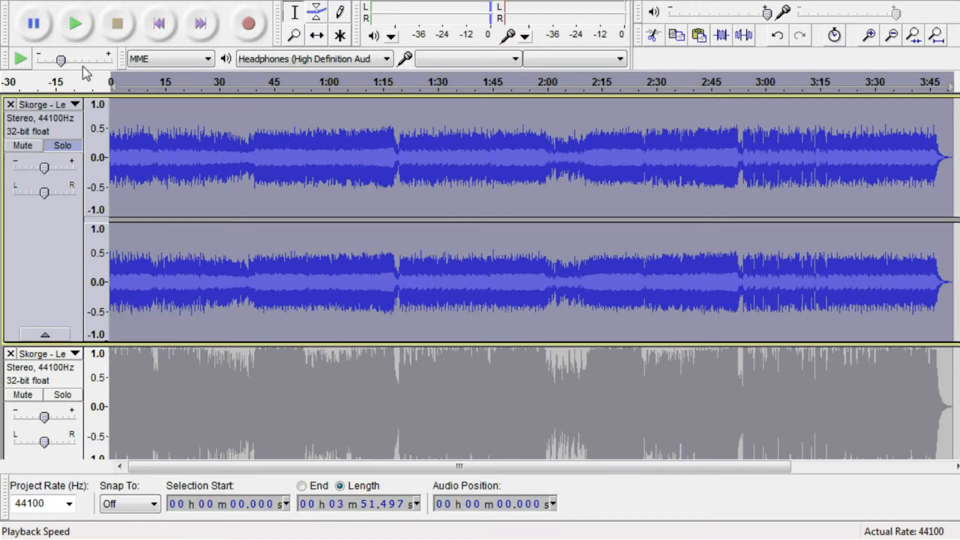
click(83, 31)
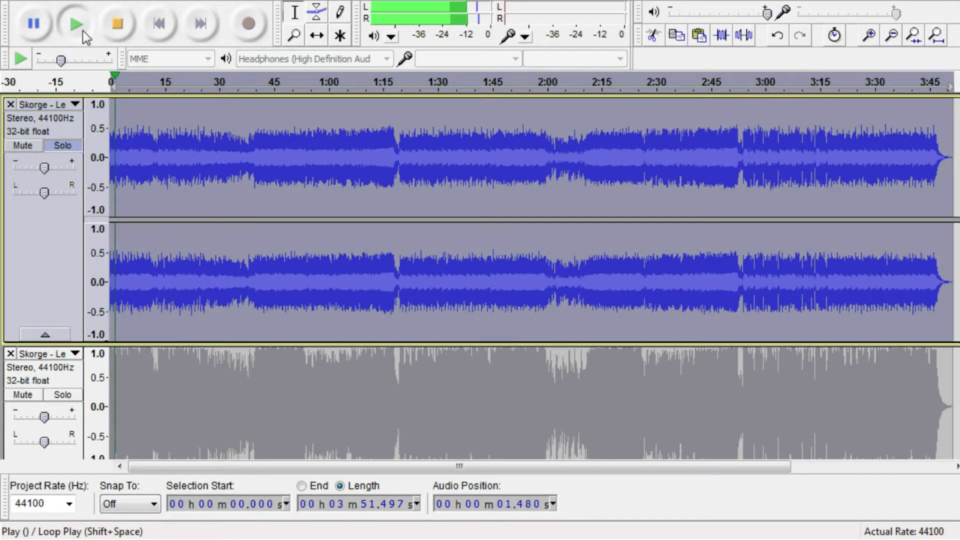
click(118, 25)
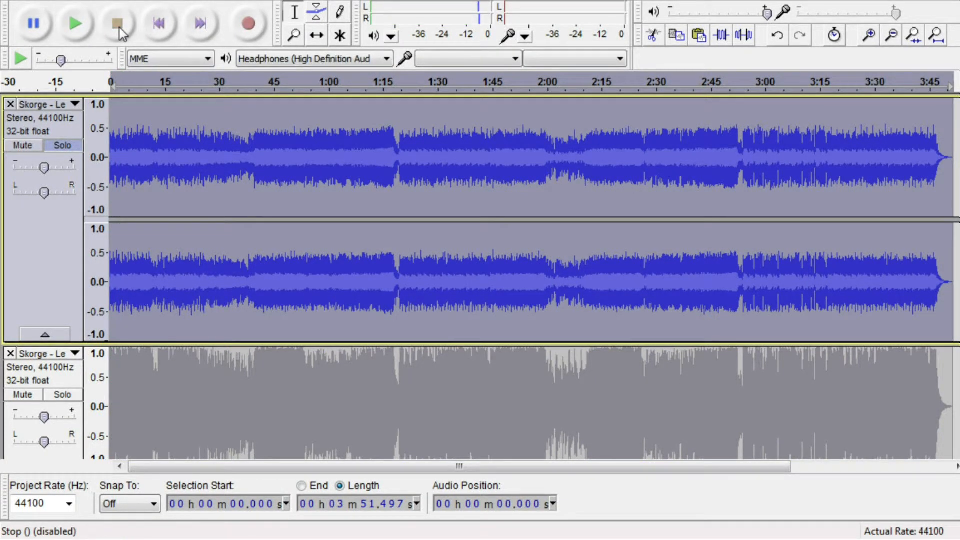
click(63, 146)
- Select the whole lower duplicate track and normalize it to a maximum amplitude of -15 dB
scroll(61, 146, down, 4)
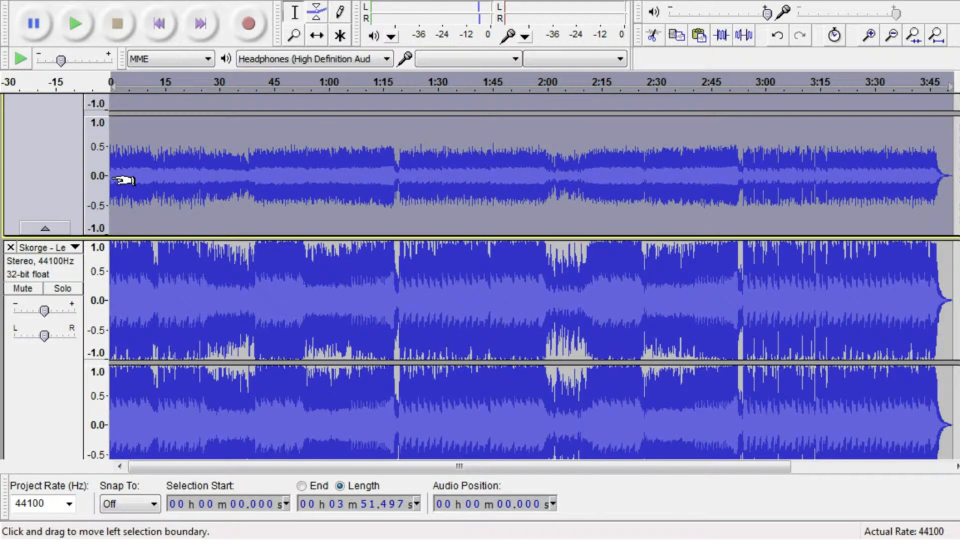
scroll(103, 300, down, 2)
click(59, 350)
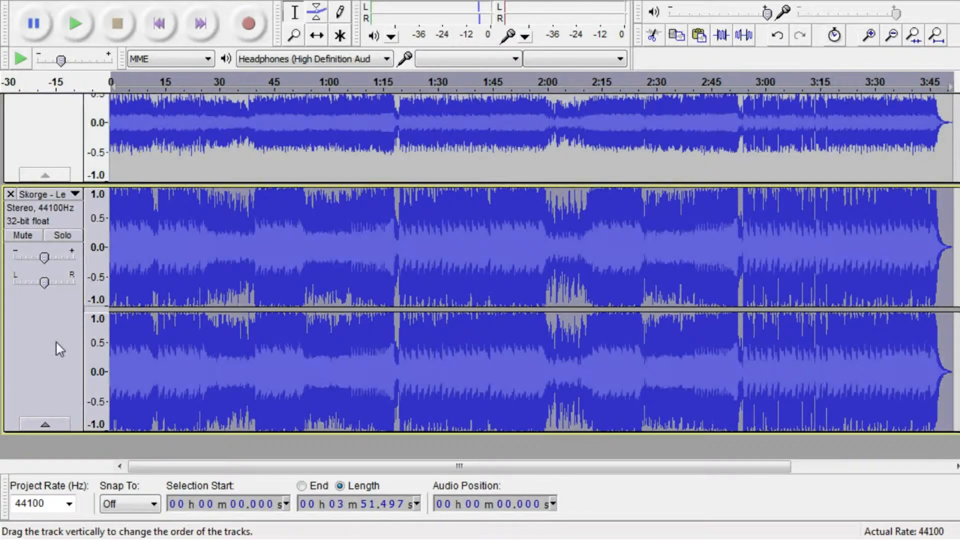
click(255, 4)
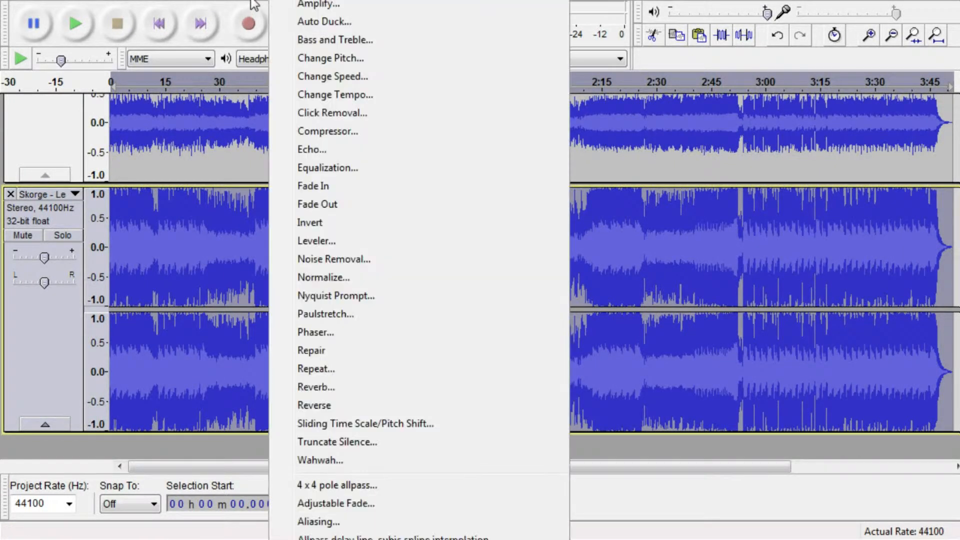
click(348, 278)
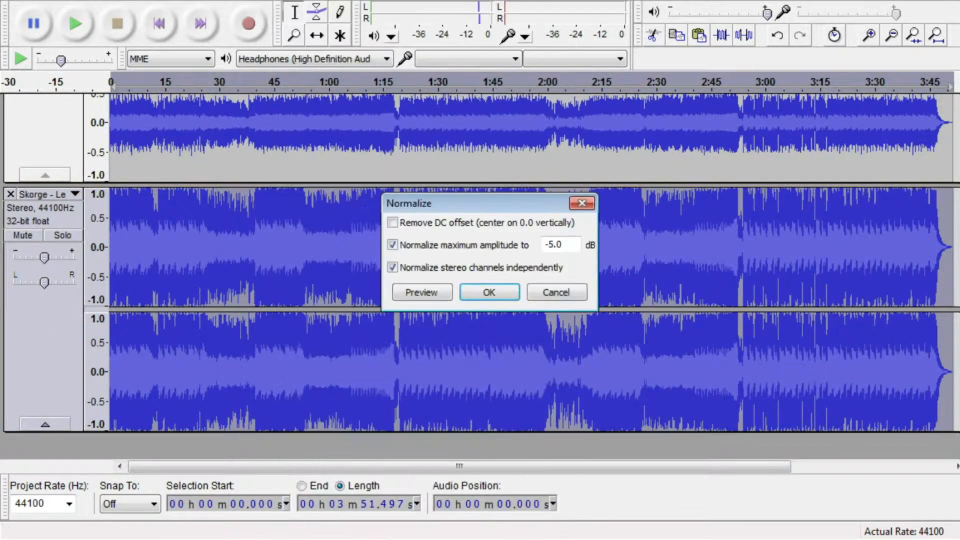
click(561, 245)
text(-15)
key(Return)
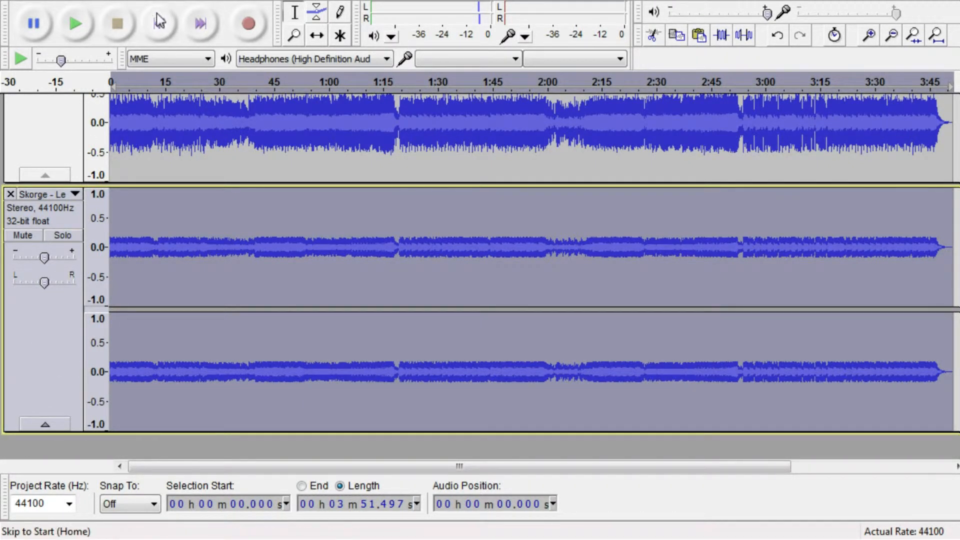
- Apply the Equalization effect to the selected lower track
click(256, 3)
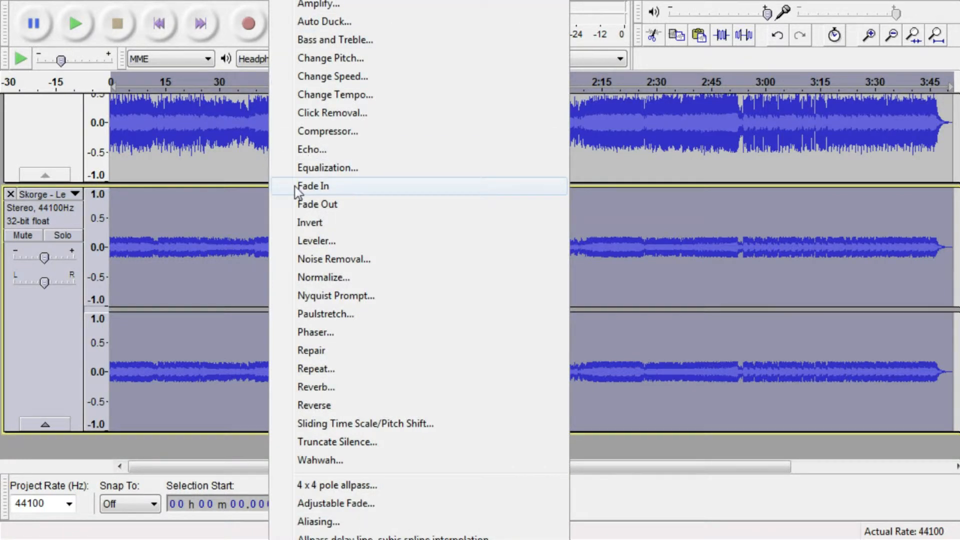
click(312, 170)
click(630, 447)
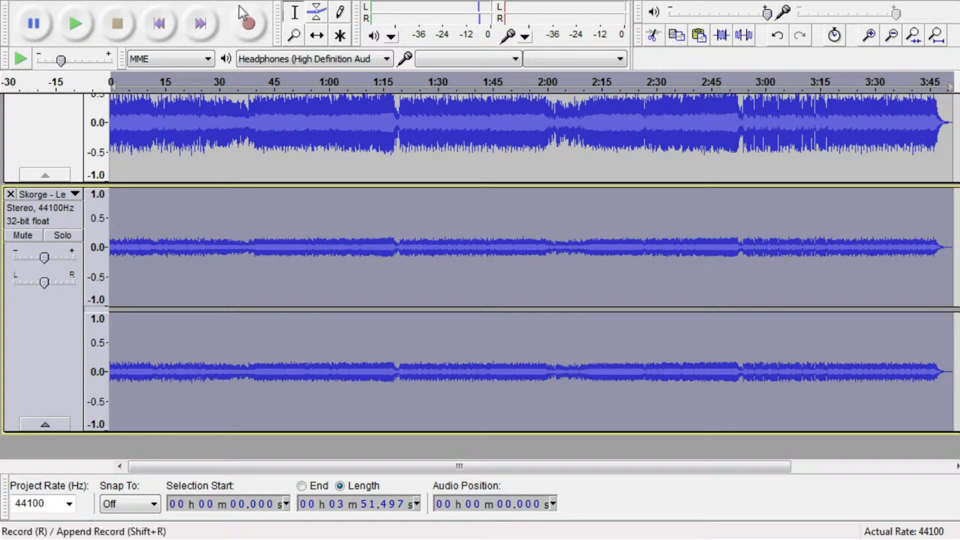
- Apply Bass and Treble to the lower track with bass at 6.9 dB, and repeat the effect once
key(alt+c)
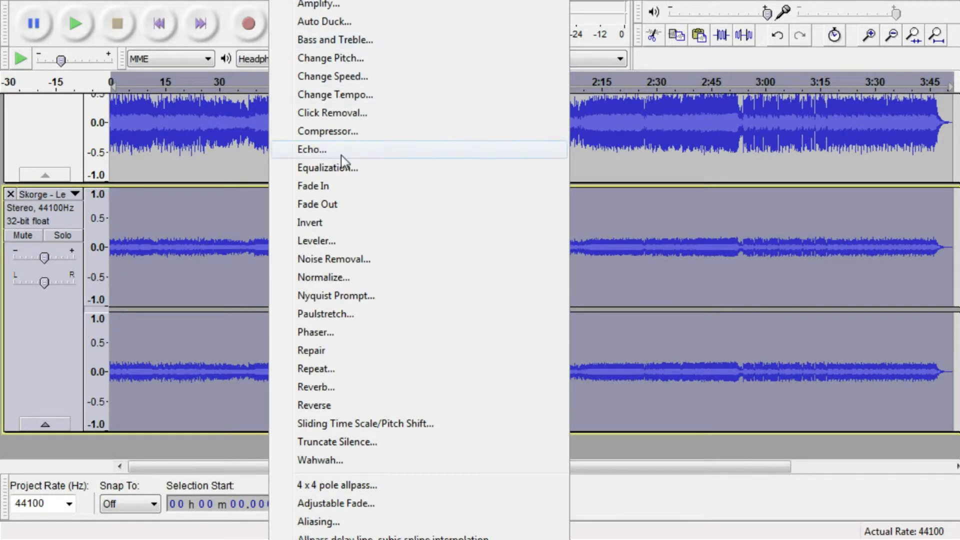
click(330, 40)
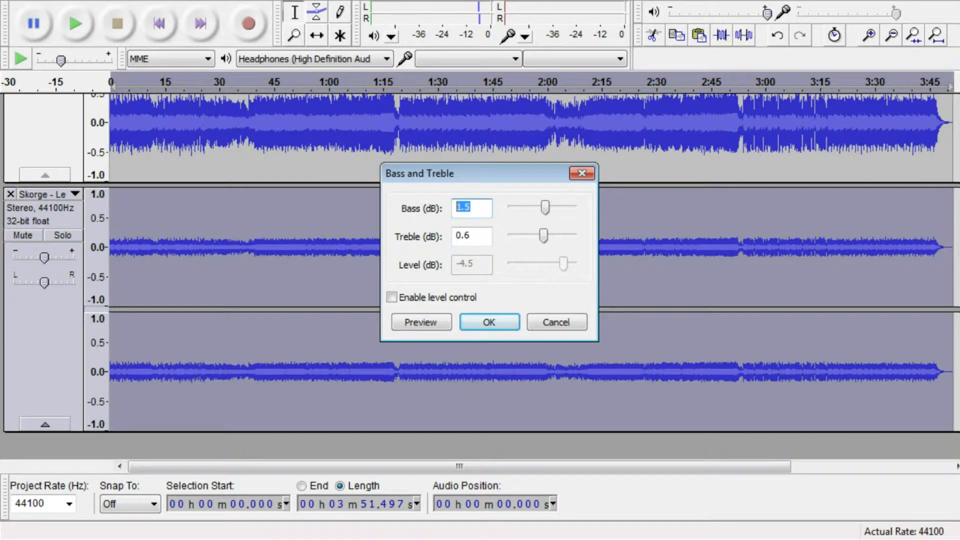
text(6.9)
key(Return)
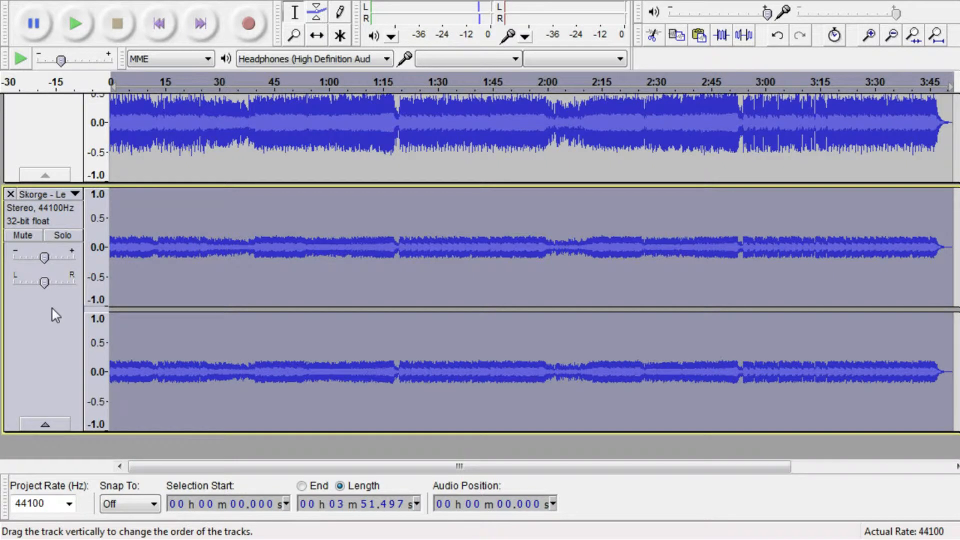
key(ctrl+r)
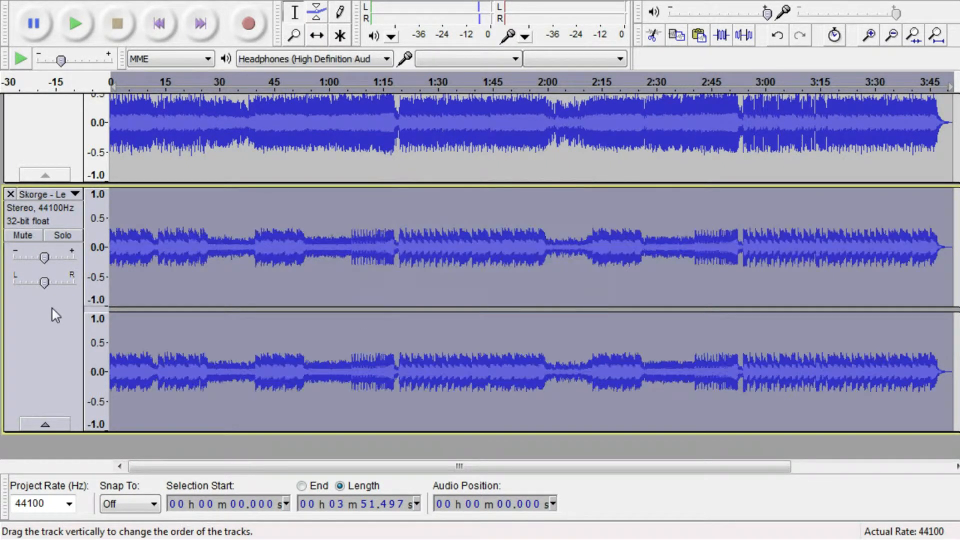
- Play the lower track on its own with solo, and set the playback meter to vertical stereo with a linear scale
click(51, 235)
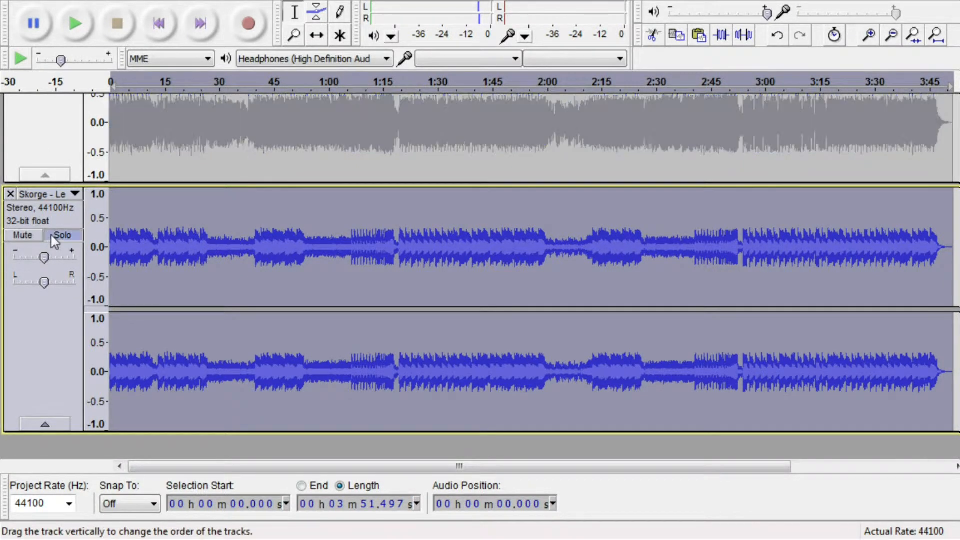
click(80, 29)
right_click(442, 16)
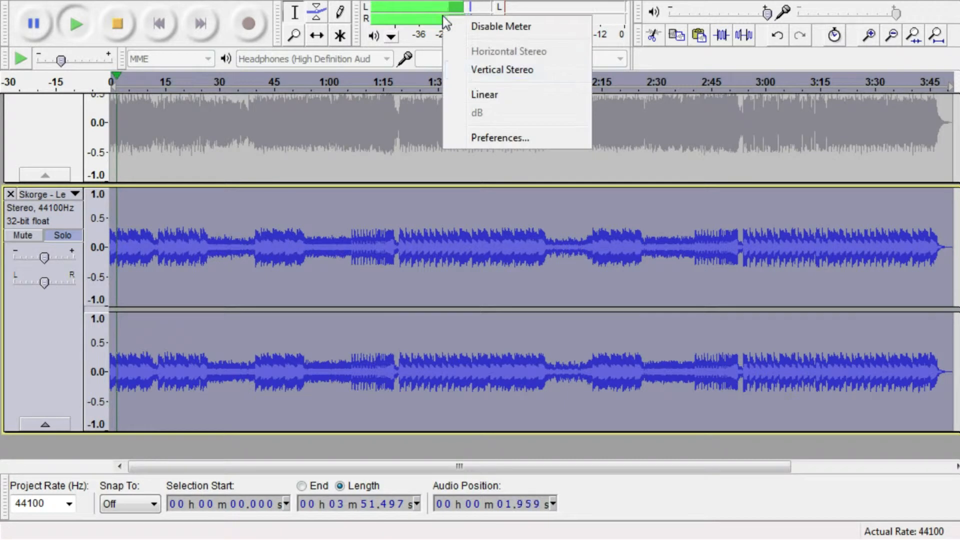
click(502, 70)
click(484, 39)
click(470, 125)
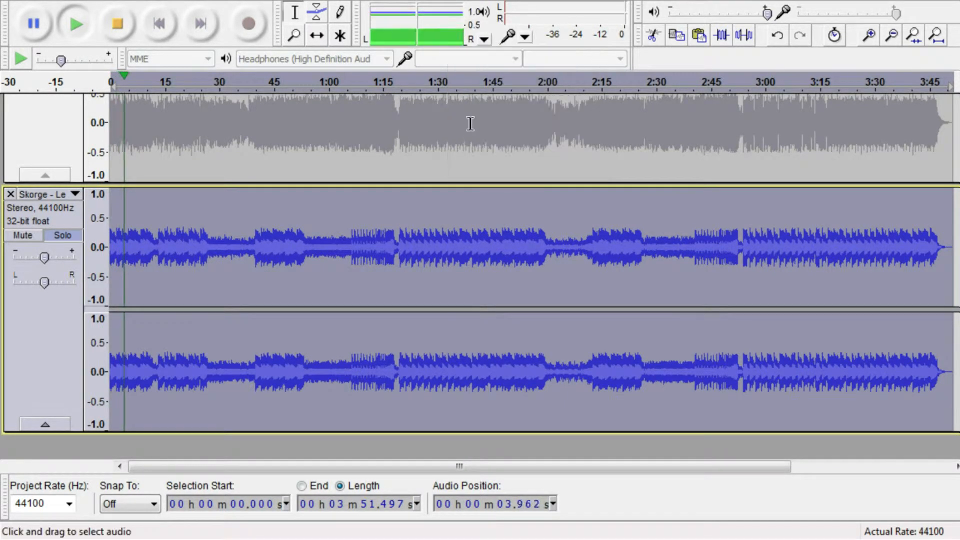
- Check the linear playback meter while the lower track plays, then unsolo it to hear both layers and stop playback
right_click(431, 36)
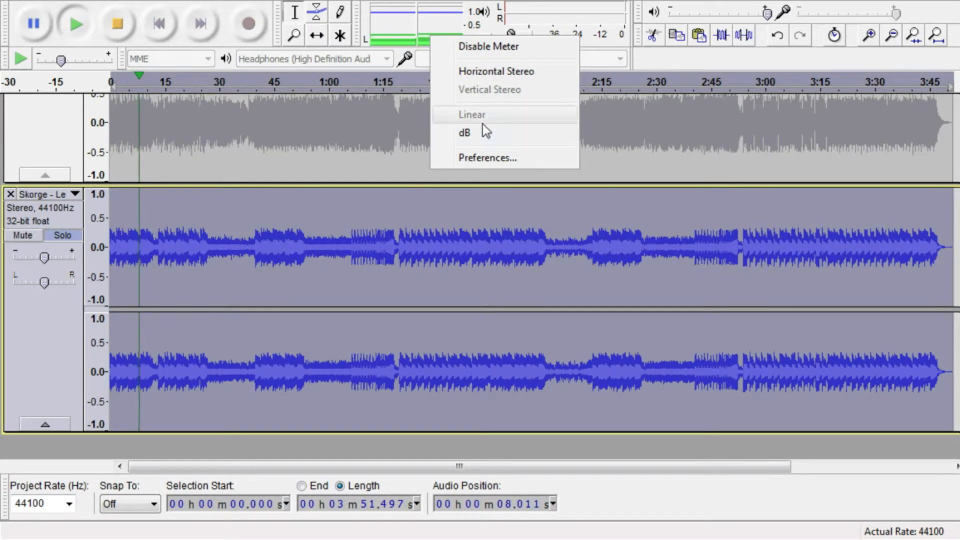
click(404, 36)
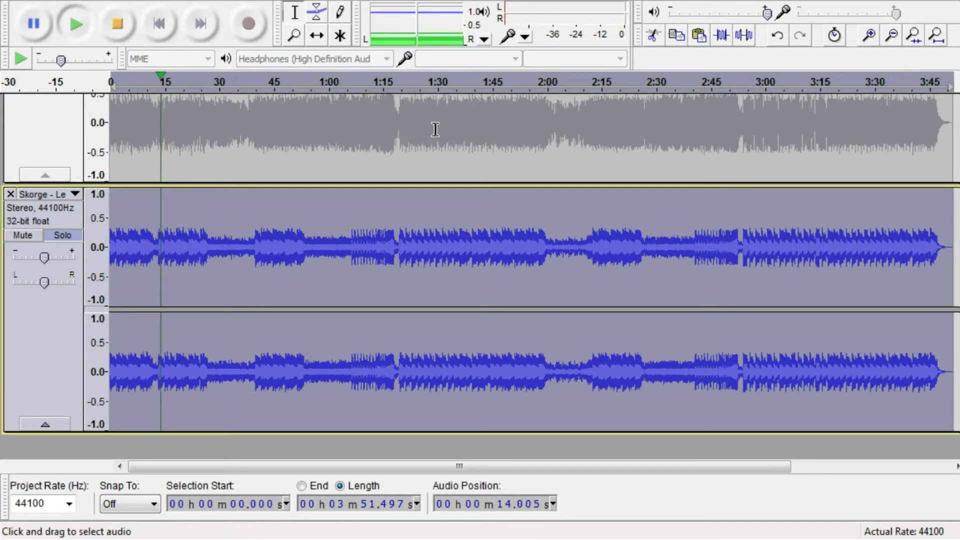
click(68, 235)
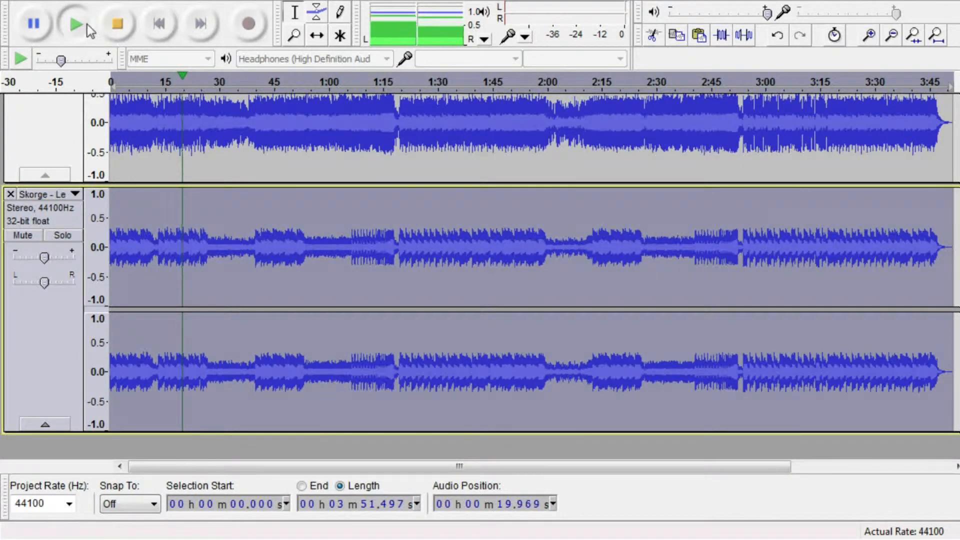
click(118, 26)
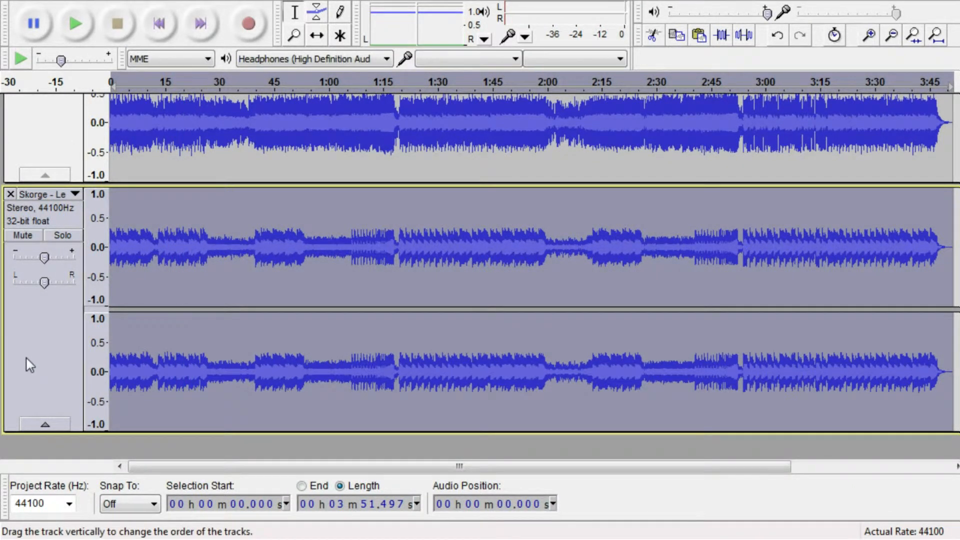
- Repeat the last bass boost on the lower track and listen briefly to both layers together
key(ctrl+r)
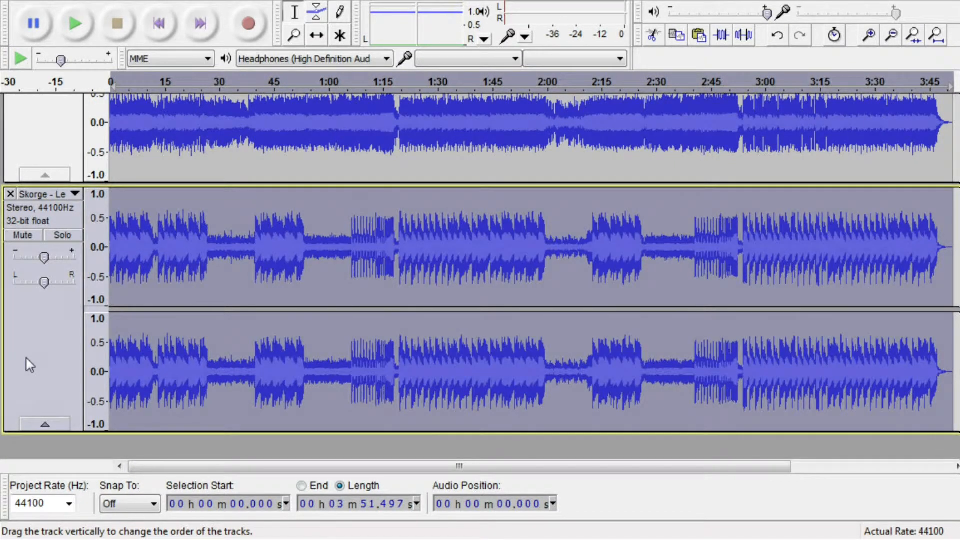
key(space)
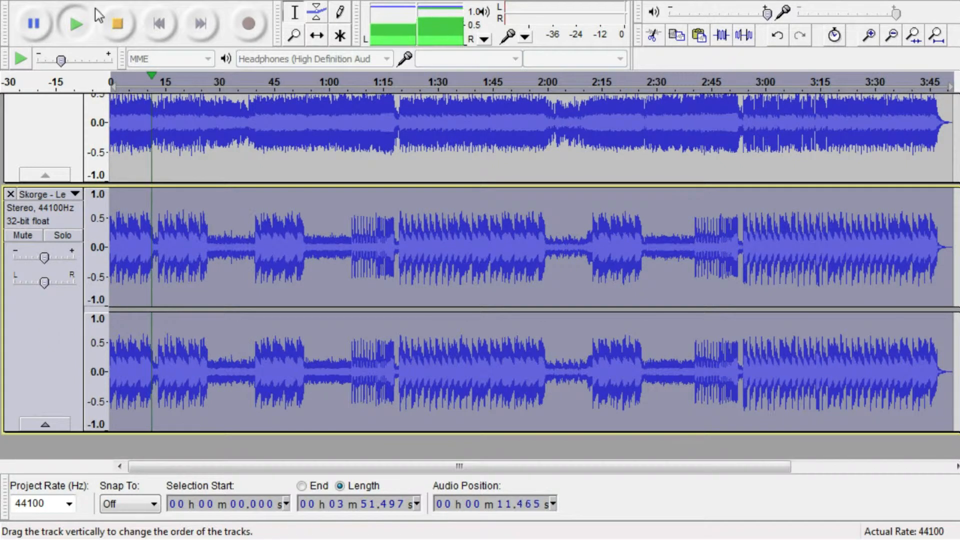
click(111, 22)
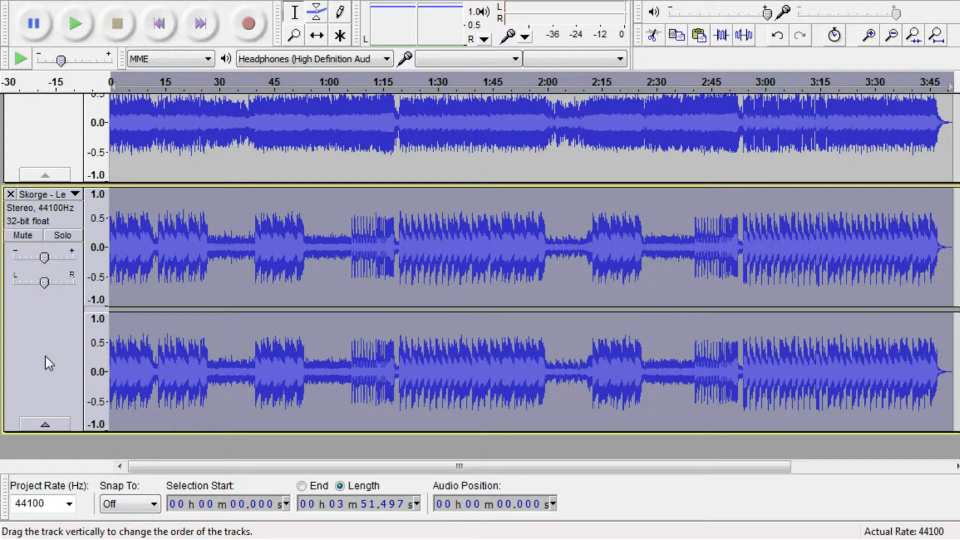
- Try one more Bass and Treble boost of 6.9 dB bass on the lower track and play the mix
click(274, 0)
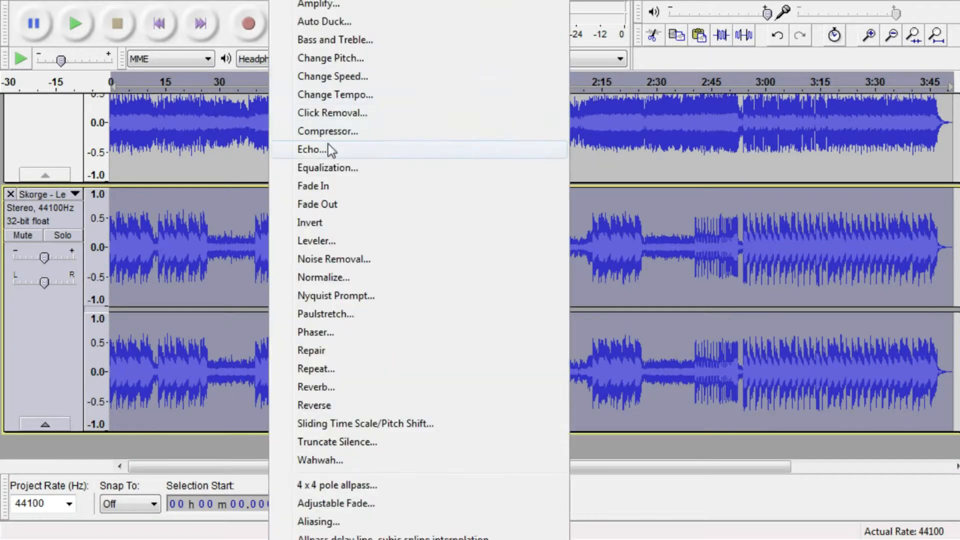
click(334, 39)
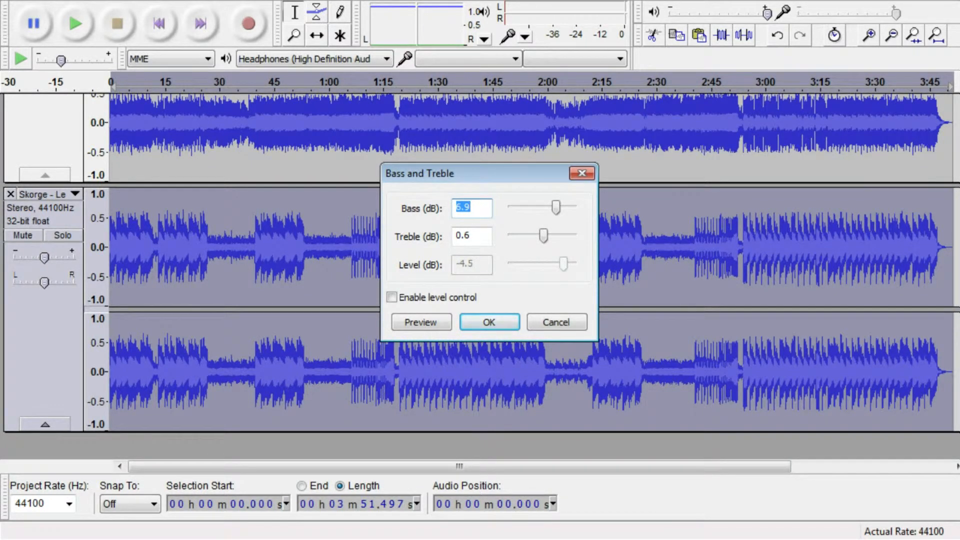
click(497, 322)
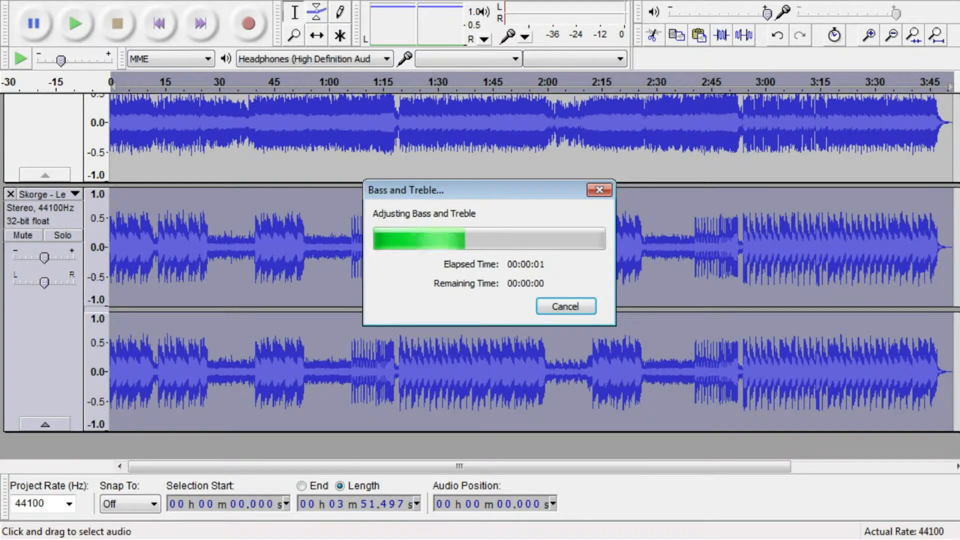
key(space)
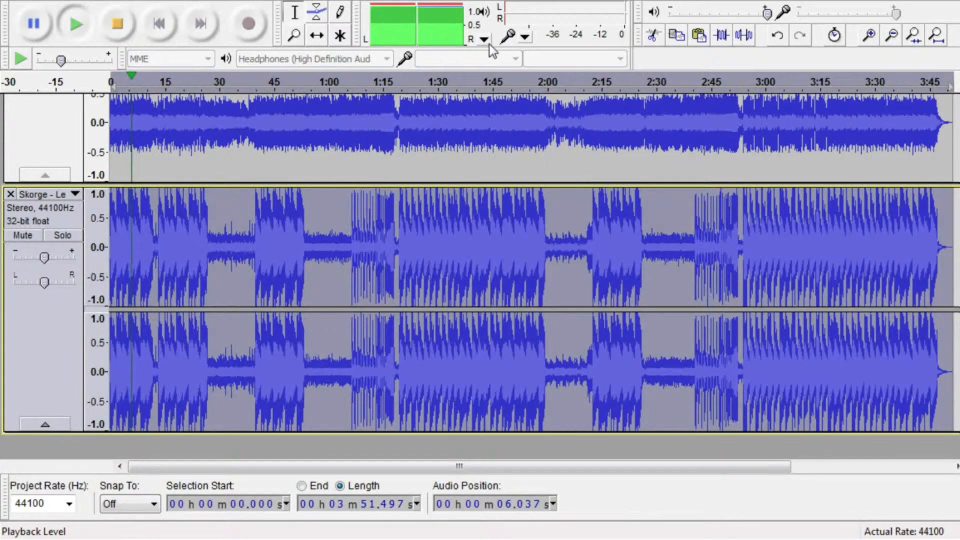
click(118, 24)
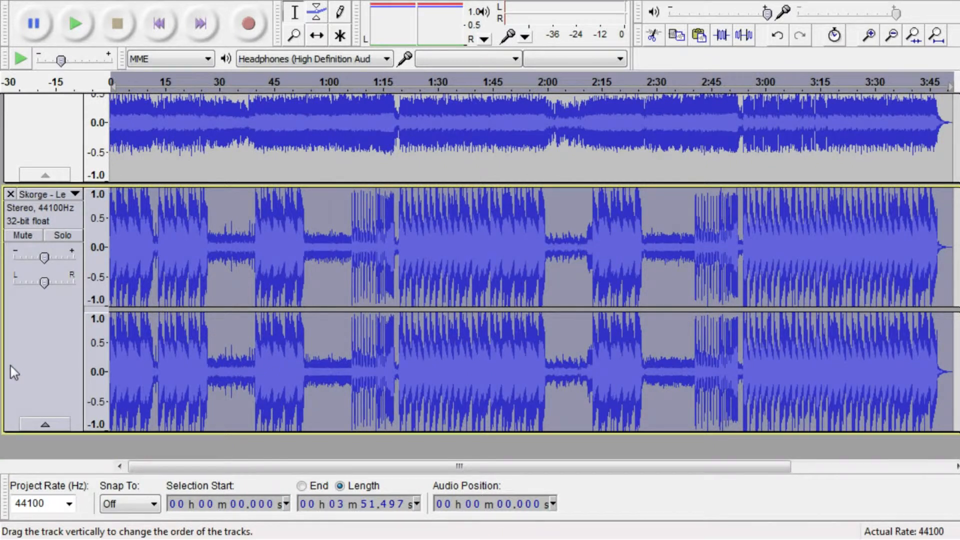
- Undo the last Bass and Treble boost on the lower track and listen to the mix again
key(ctrl+z)
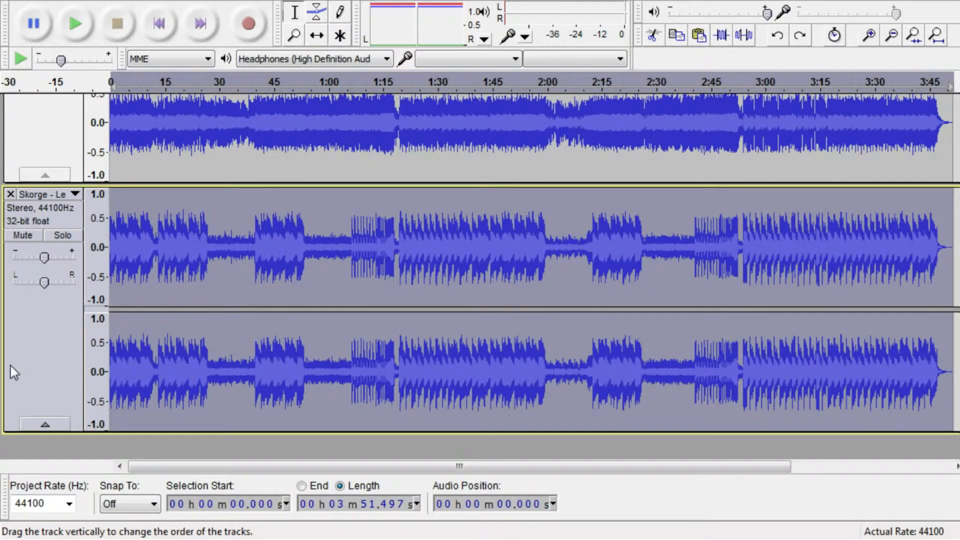
key(space)
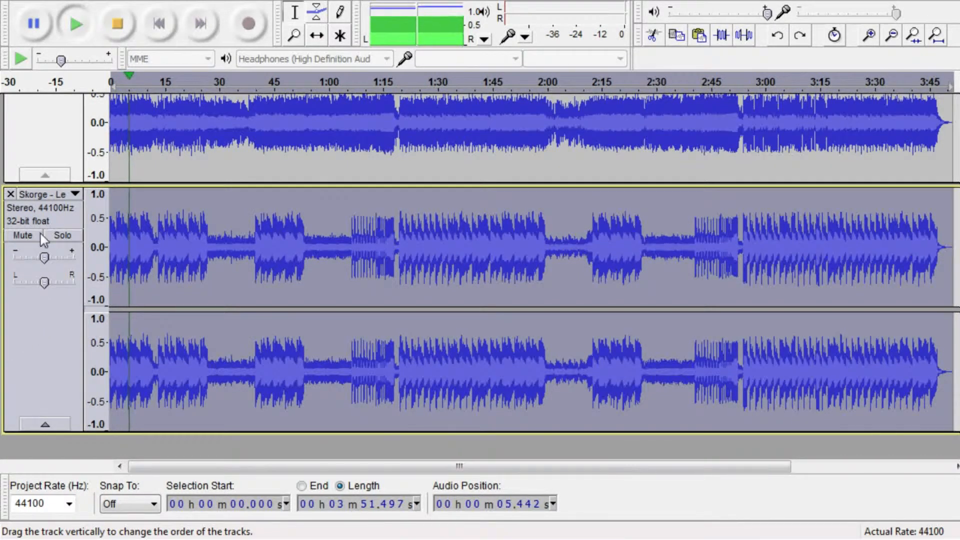
click(117, 30)
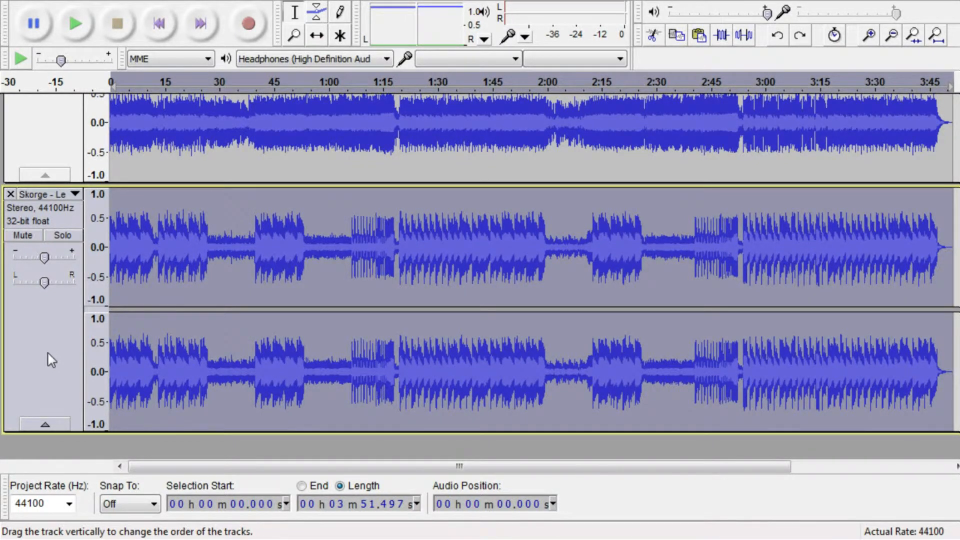
- Apply Bass and Treble to the lower track with bass at 0.6 dB and listen to both layers together
click(283, 1)
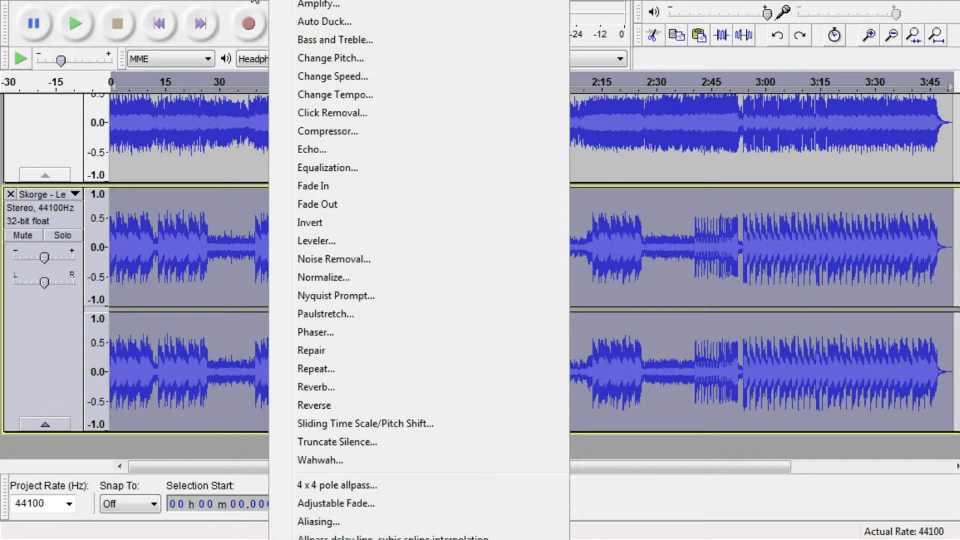
click(315, 26)
drag(556, 208, 543, 207)
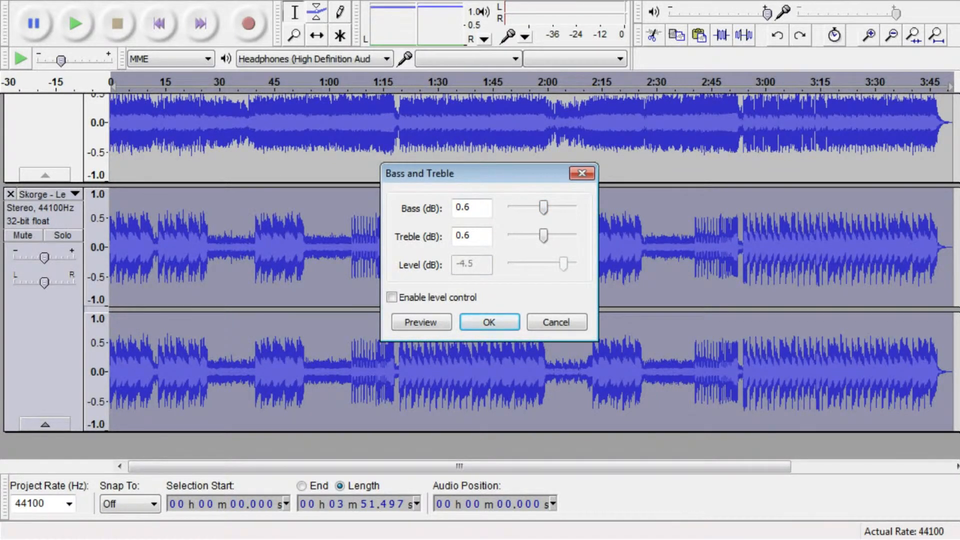
click(490, 322)
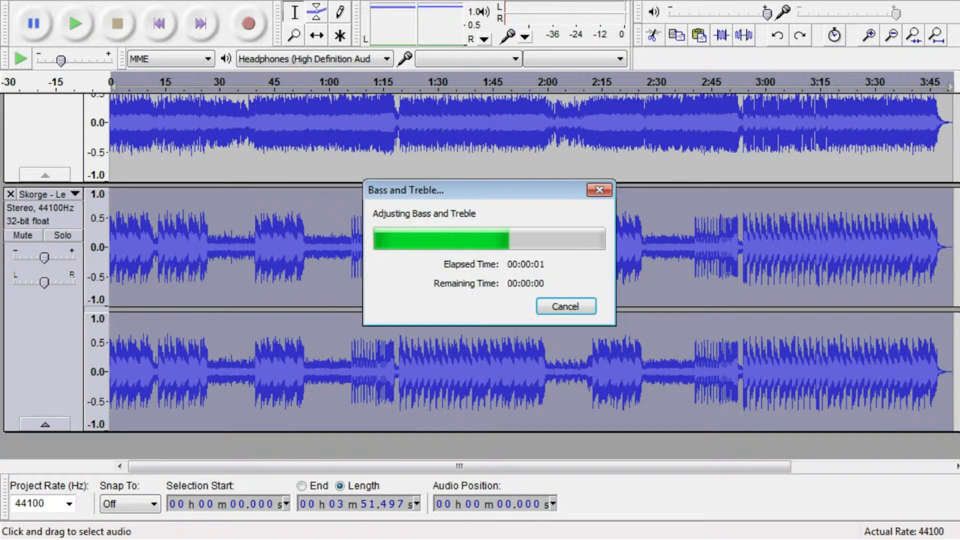
key(space)
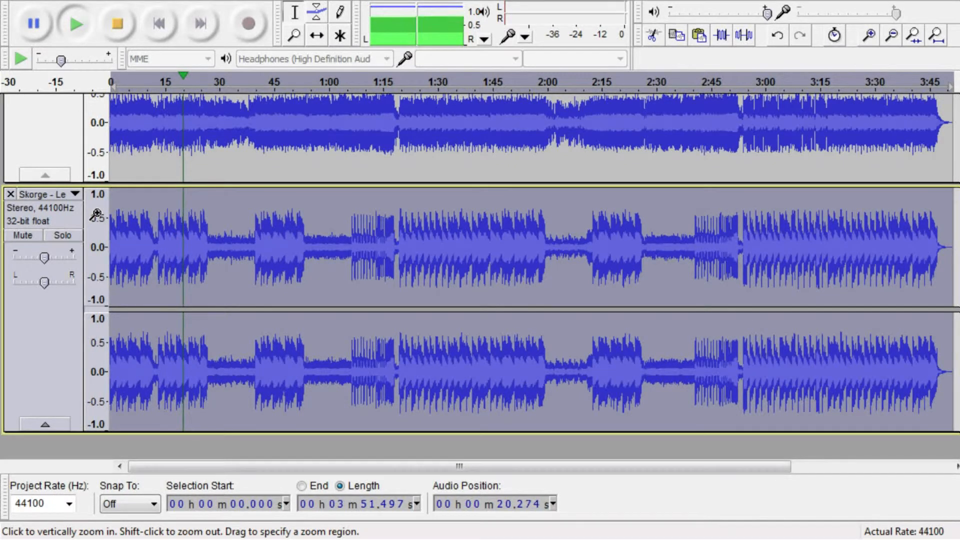
key(space)
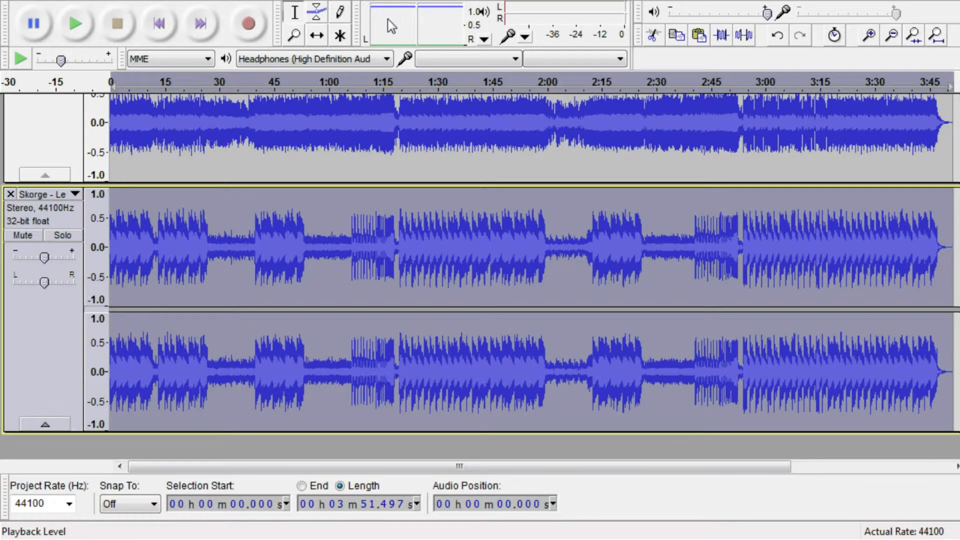
- Compare the layers during playback by soloing and unsoloing the upper track, then muting and unmuting it
scroll(95, 280, up, 3)
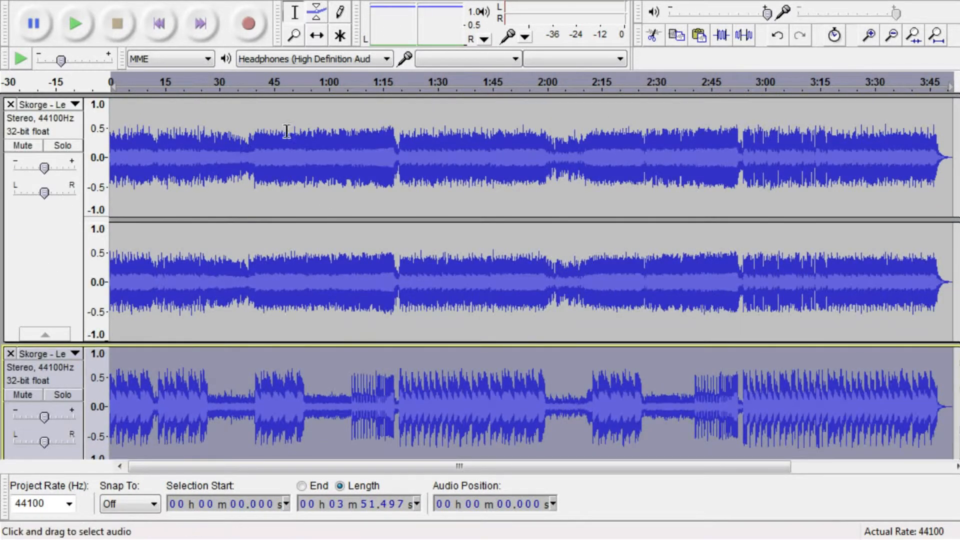
click(61, 145)
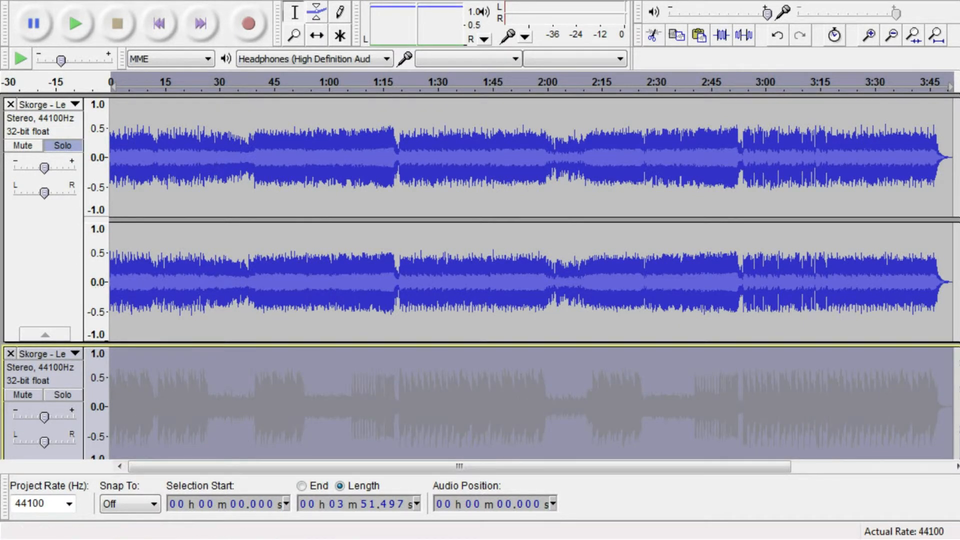
click(75, 24)
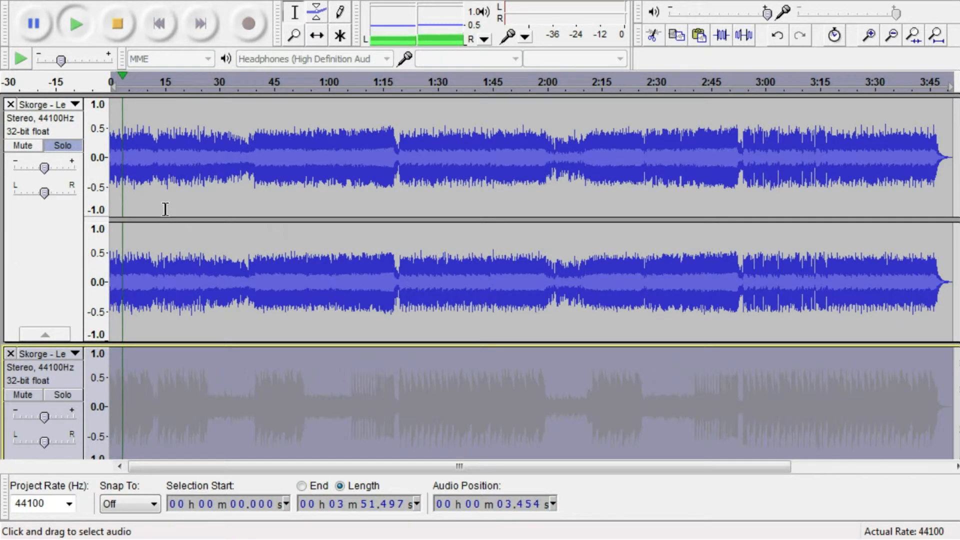
click(64, 147)
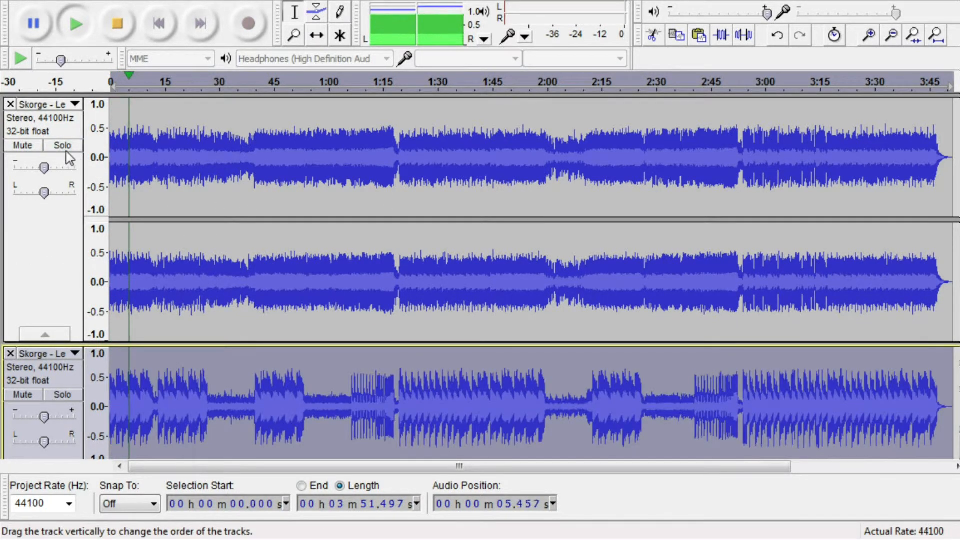
click(26, 146)
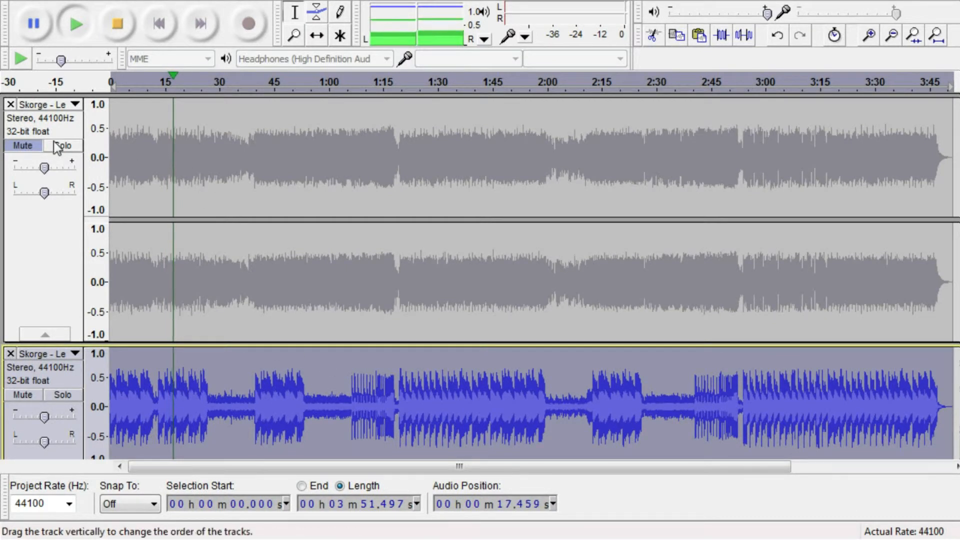
click(24, 145)
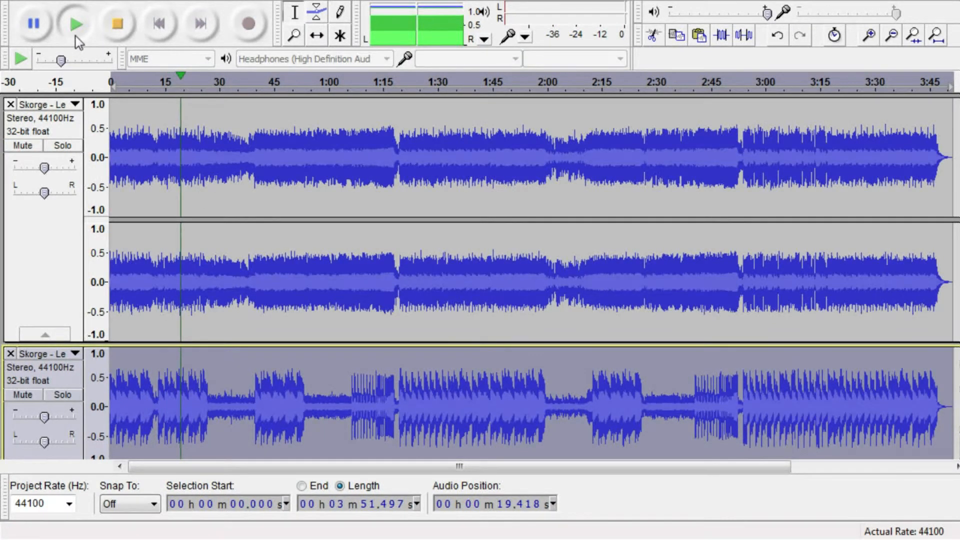
- Stop playback and export the mix as an MP3 file named Let It Go in the Real Music folder
click(112, 23)
click(22, 1)
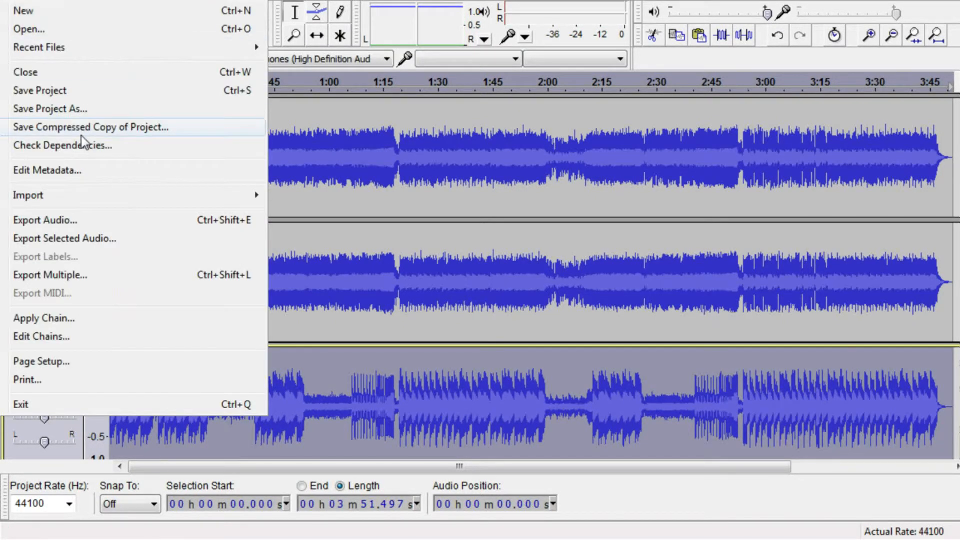
click(28, 226)
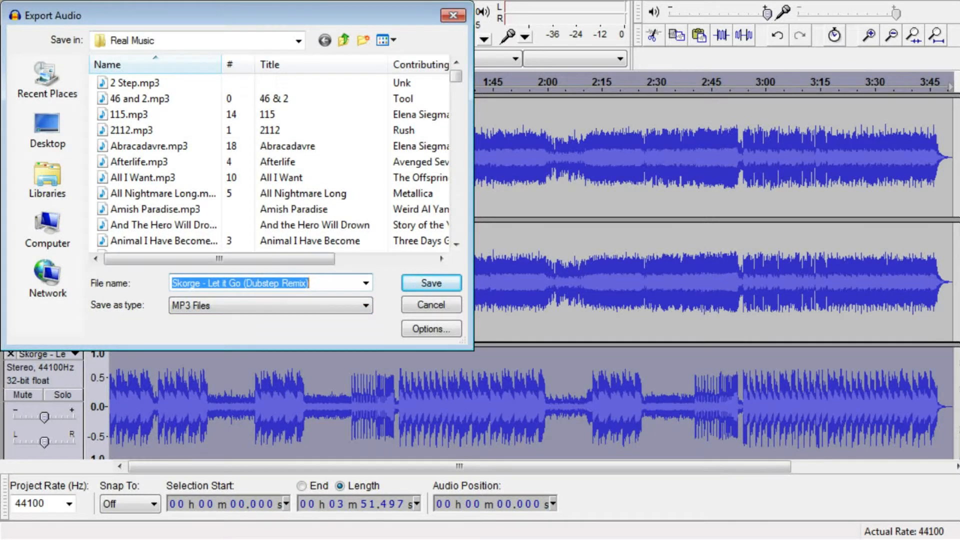
text(Let It G)
key(BackSpace)
text(Go)
key(Return)
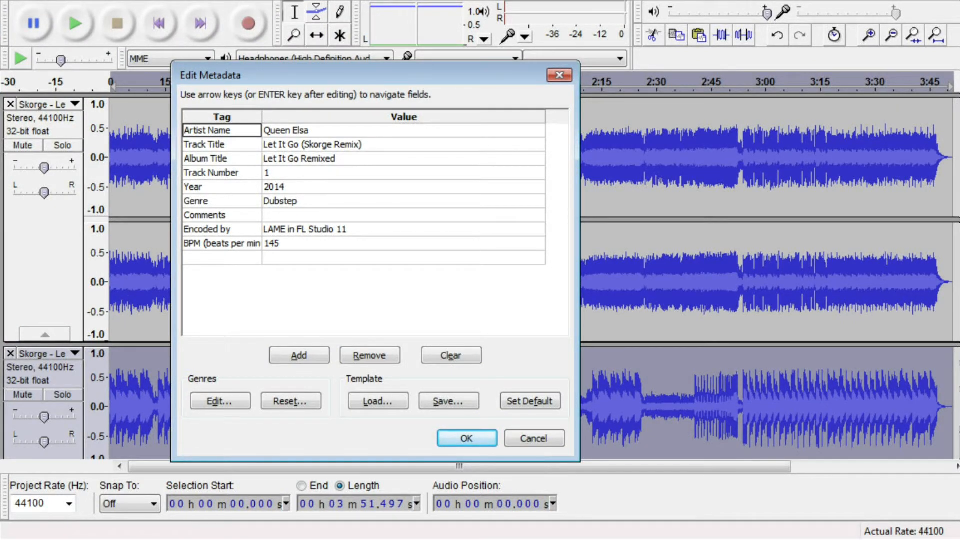
- Set the exported song's artist name to Skorge, clear its Encoded by tag, and accept the metadata to finish the export
click(286, 131)
click(286, 131)
key(BackSpace)
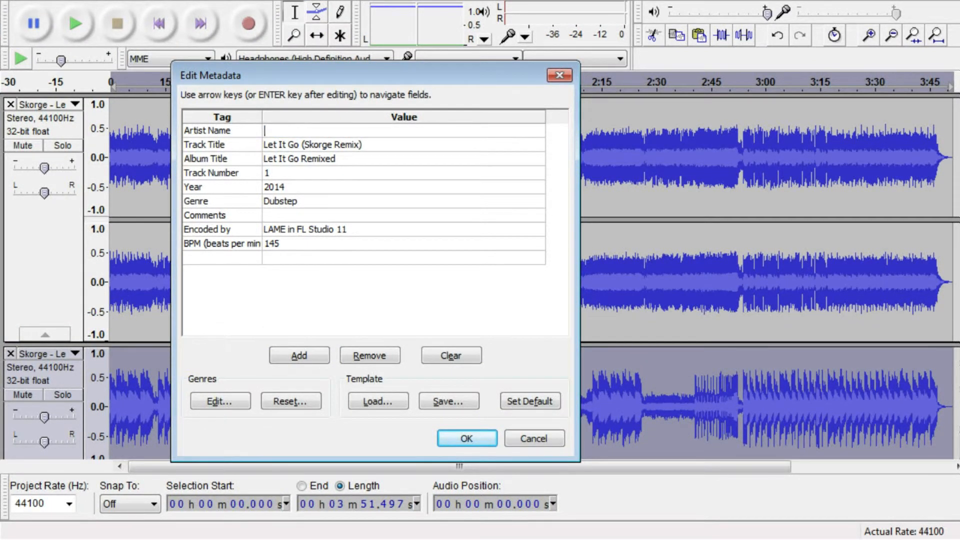
text(Skorge)
click(360, 159)
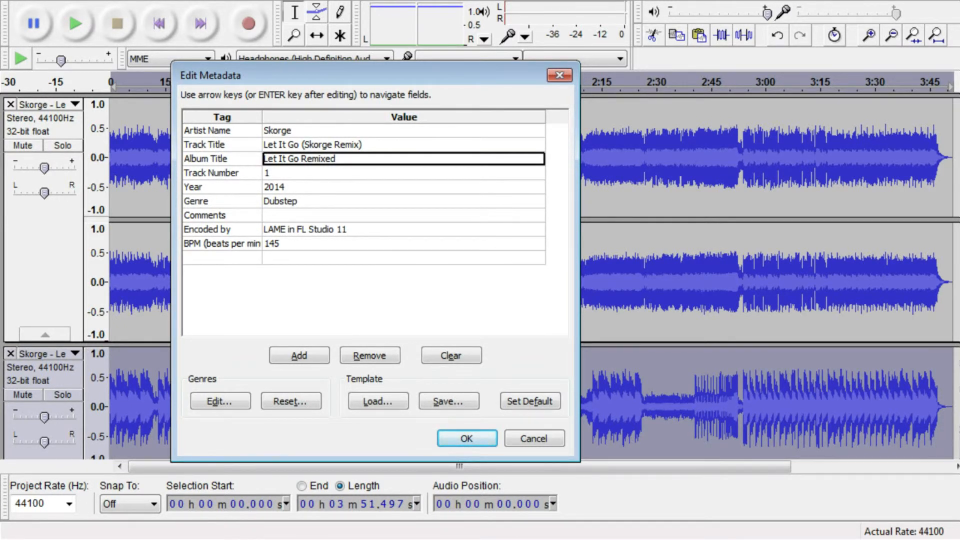
double_click(306, 229)
key(BackSpace)
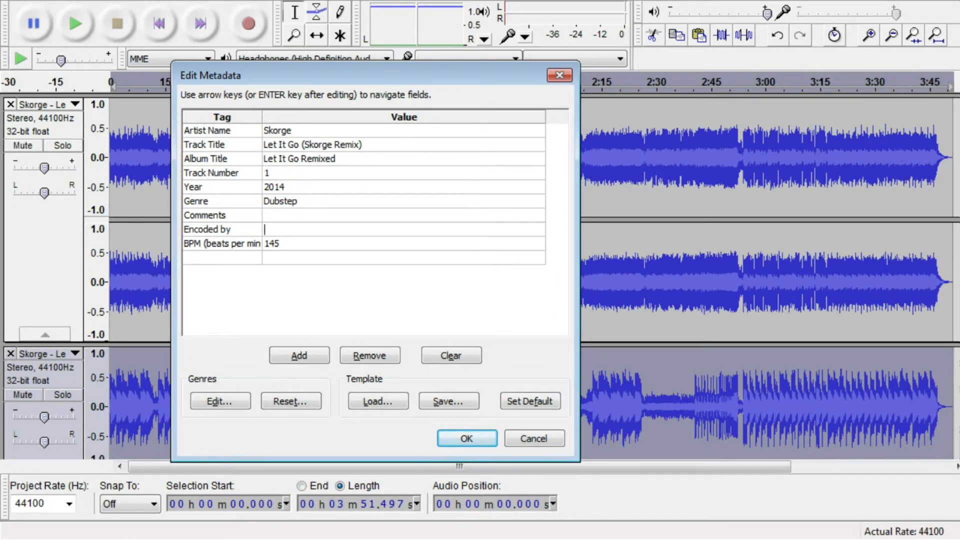
click(466, 438)
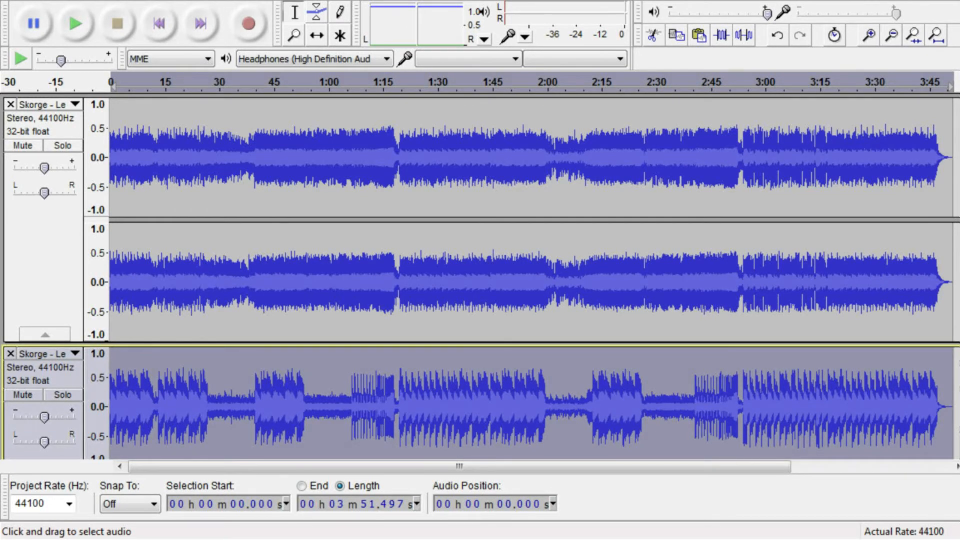
- Switch to Windows Explorer and locate Let It Go.mp3 in the desktop's Real Music folder
key(super)
key(super)
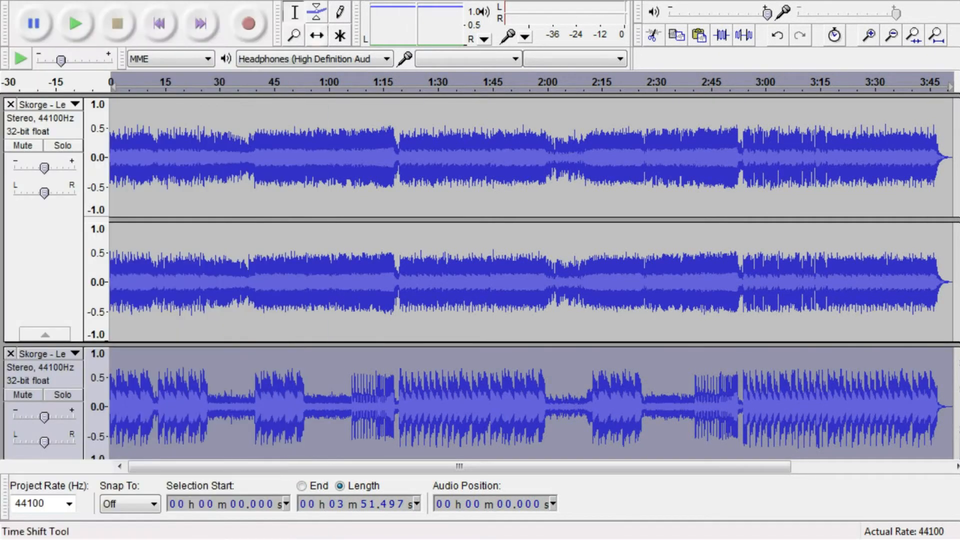
click(252, 220)
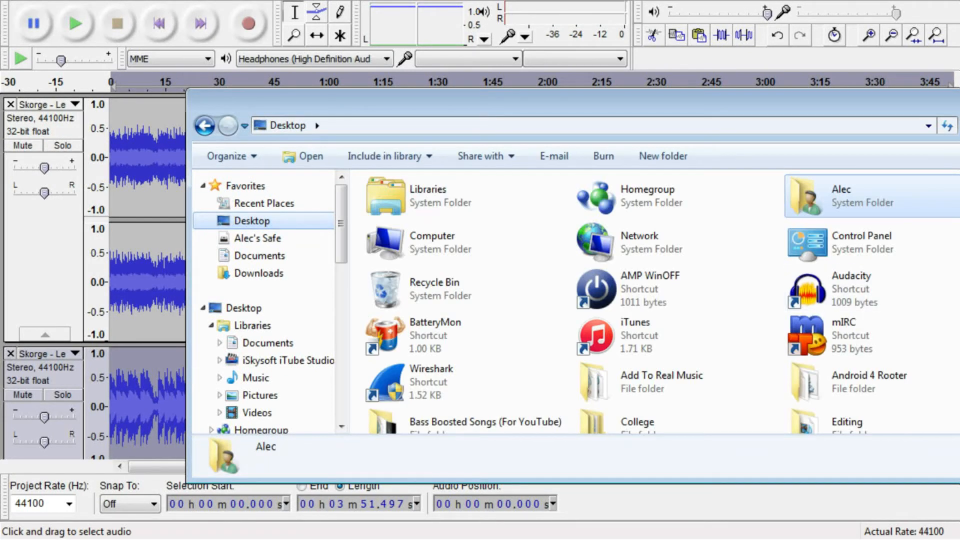
scroll(926, 230, down, 4)
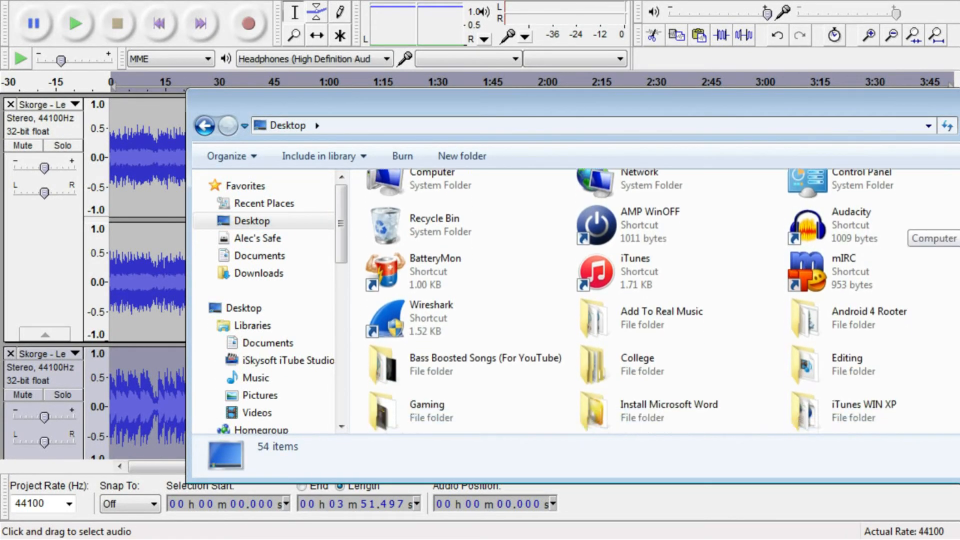
scroll(410, 336, down, 1)
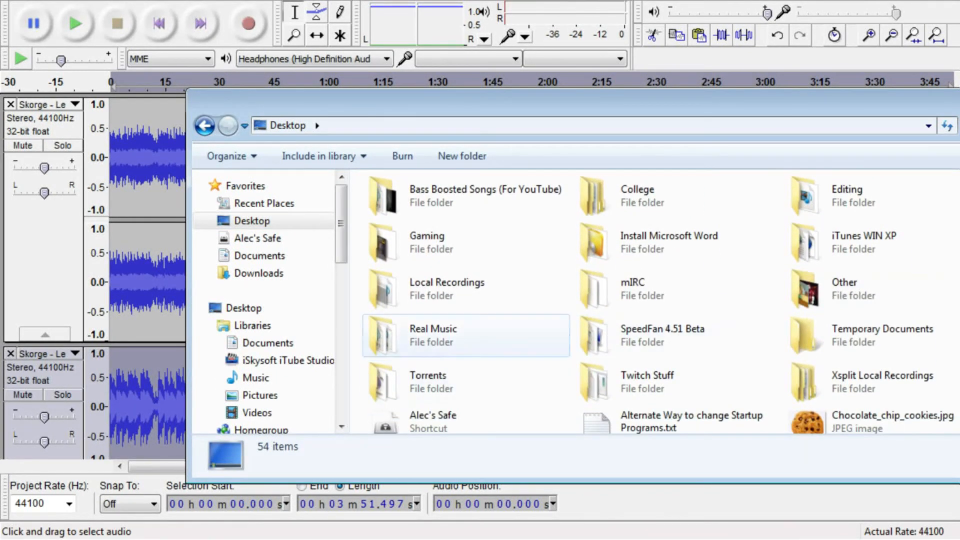
double_click(410, 336)
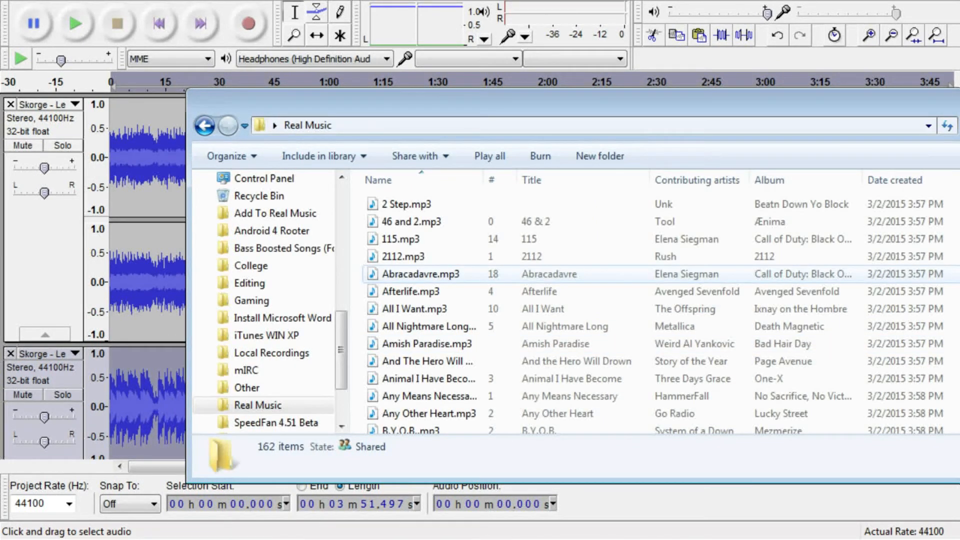
text(let)
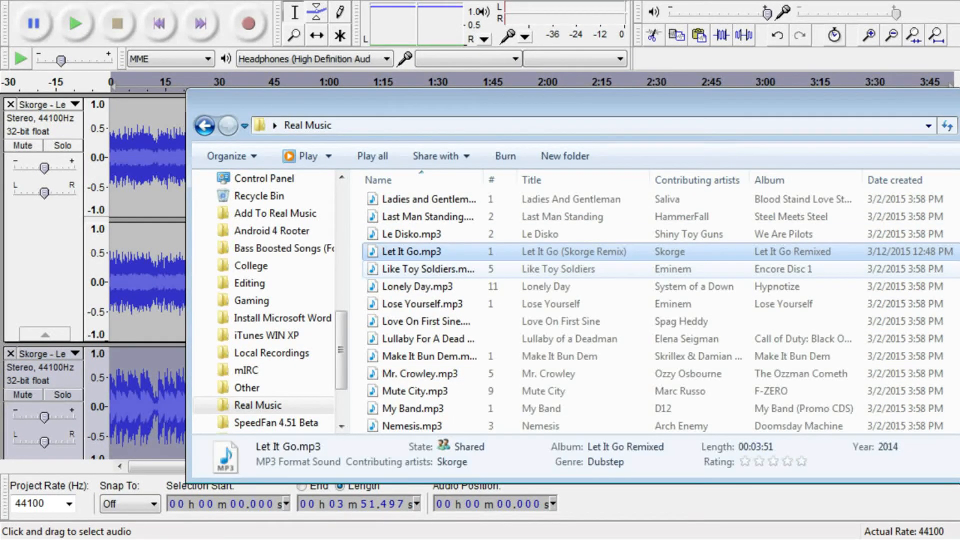